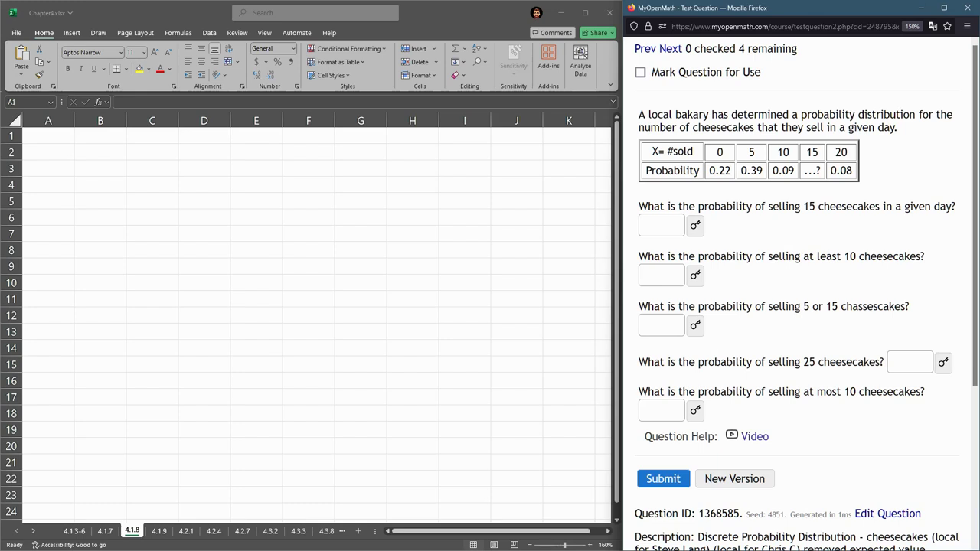
Copy the whole cheesecake probability table from the web question and select cell A1 in the Excel sheet
drag(647, 149, 853, 175)
key(ctrl+c)
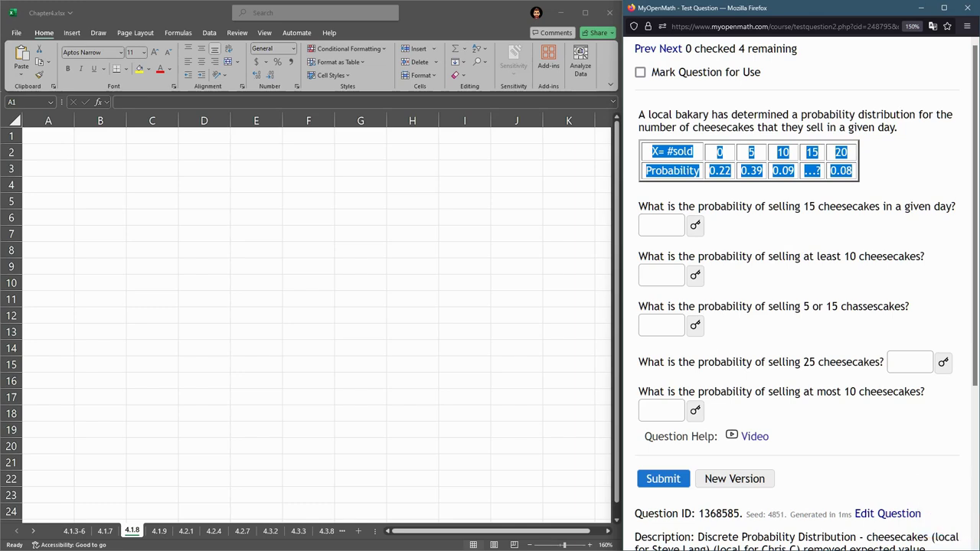
click(50, 135)
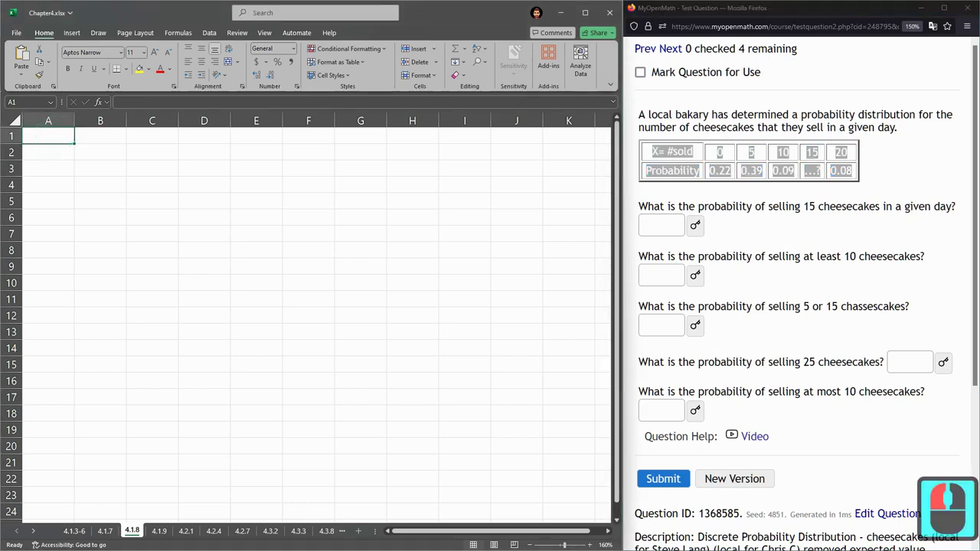
key(ctrl+v)
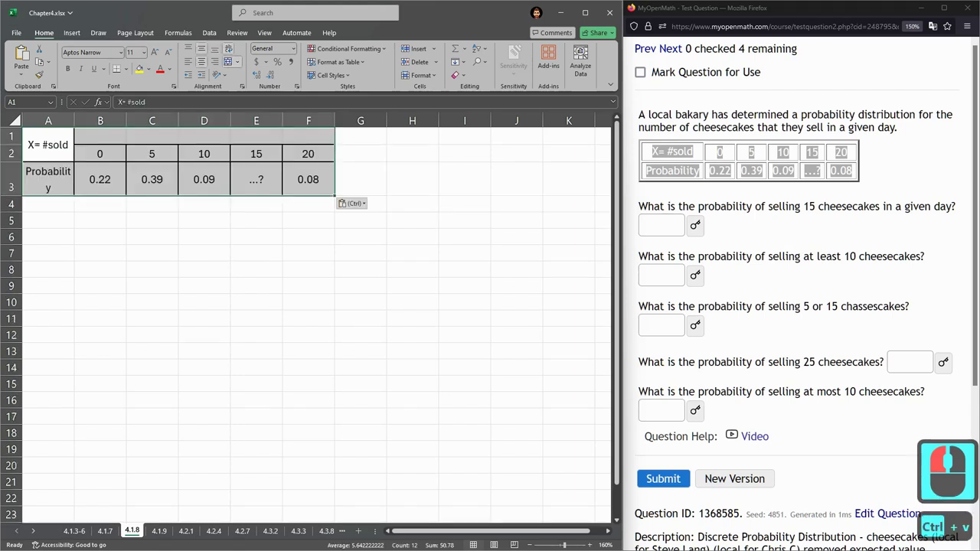
click(103, 184)
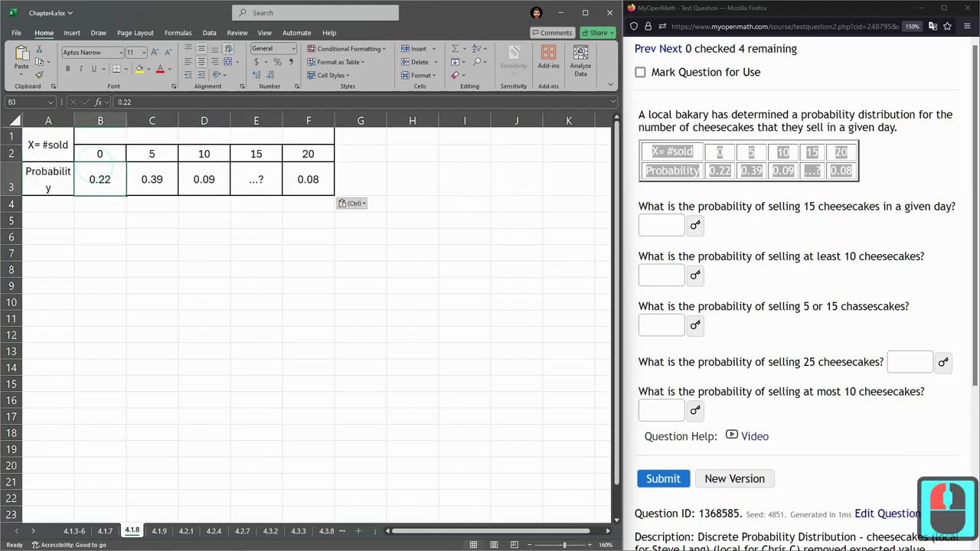
drag(100, 154, 308, 154)
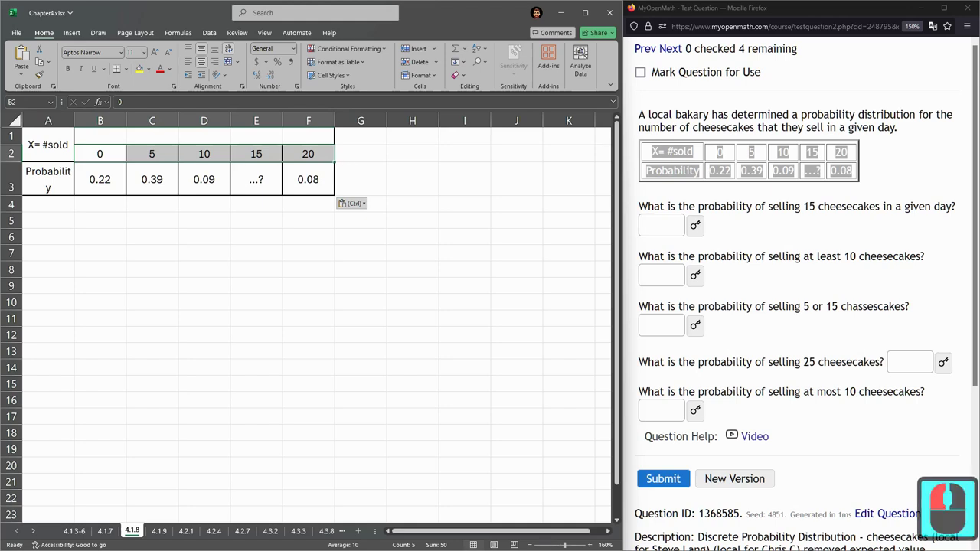
key(ctrl+z)
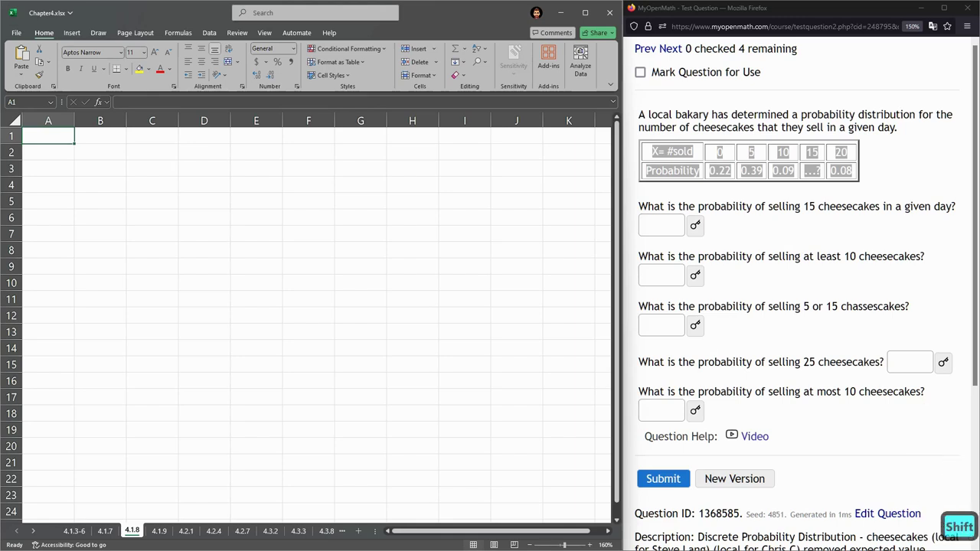
Paste the copied probability table at A1 without its source formatting
key(ctrl+shift+v)
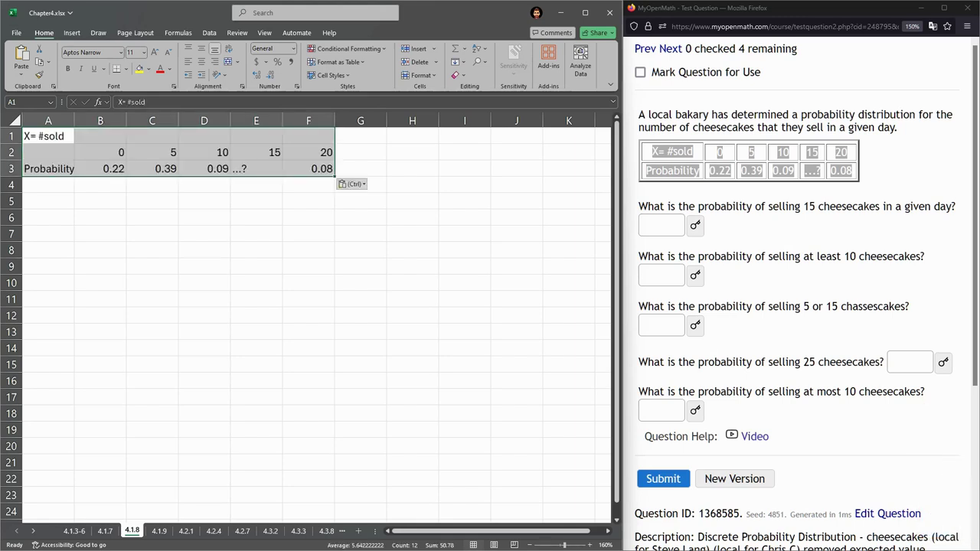
click(98, 200)
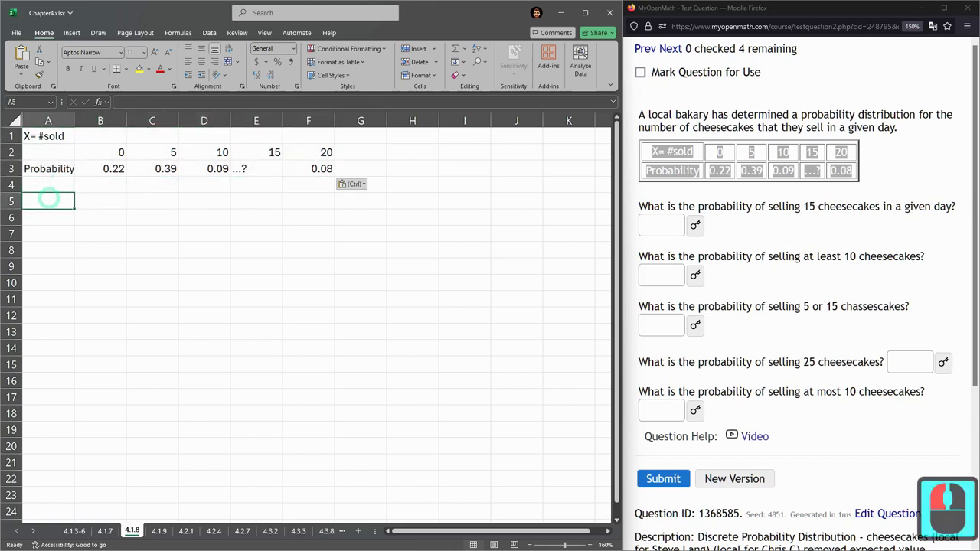
click(48, 201)
right_click(63, 200)
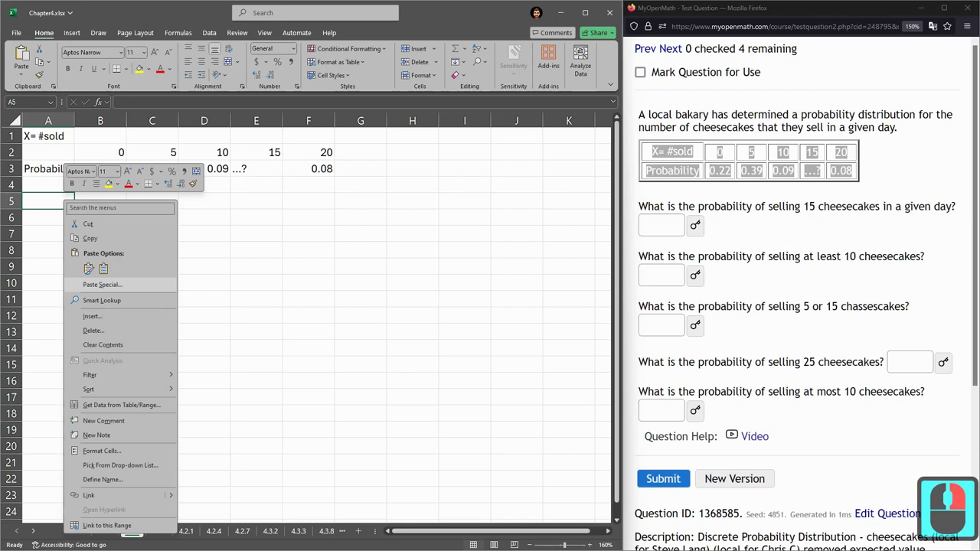
click(103, 284)
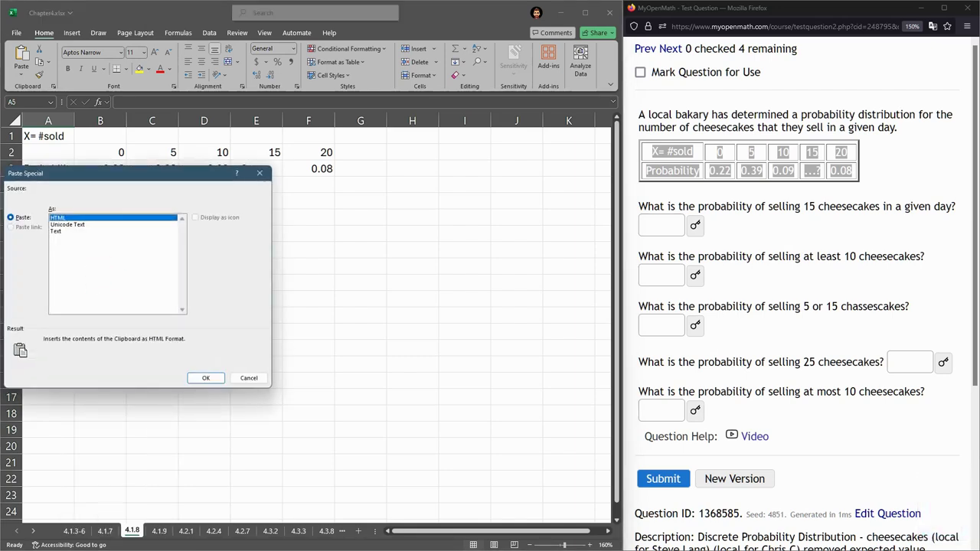
key(Escape)
right_click(44, 197)
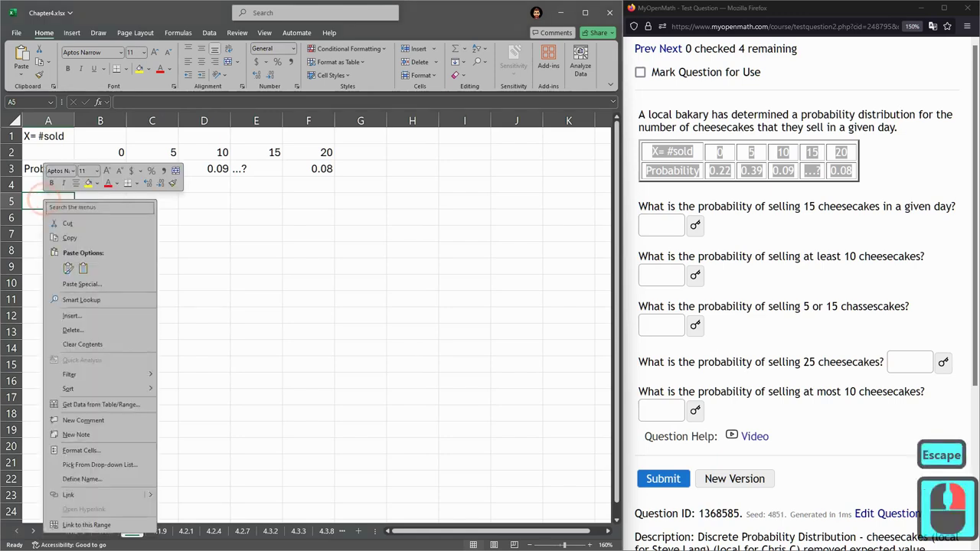
click(82, 267)
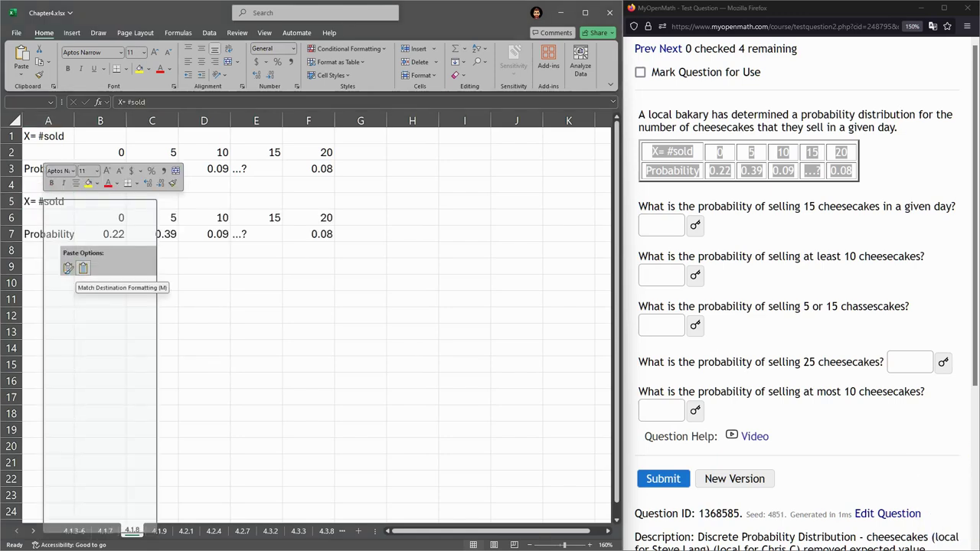
key(Escape)
key(Escape)
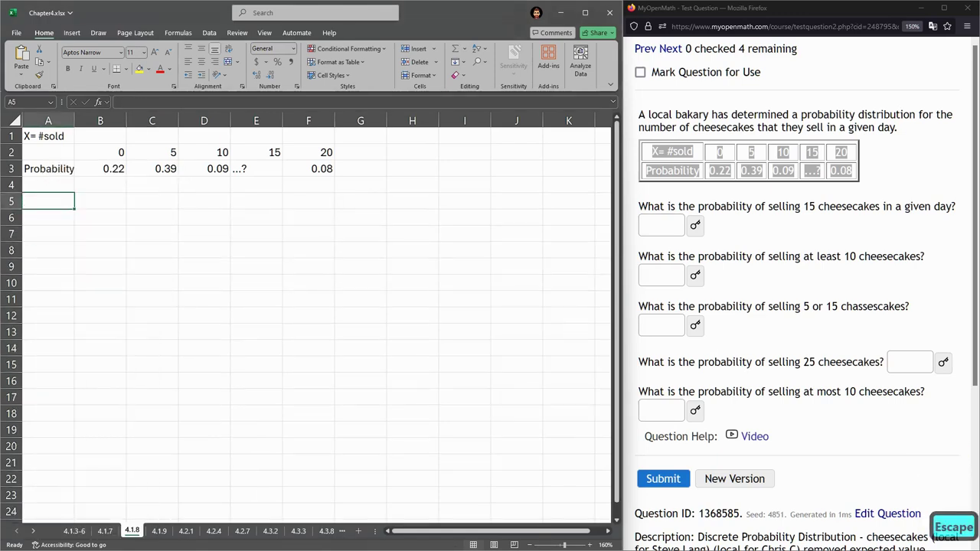
Move the "X= #sold" label from A1 to A2 and paste a transposed copy of A2:F3 at A5
click(47, 136)
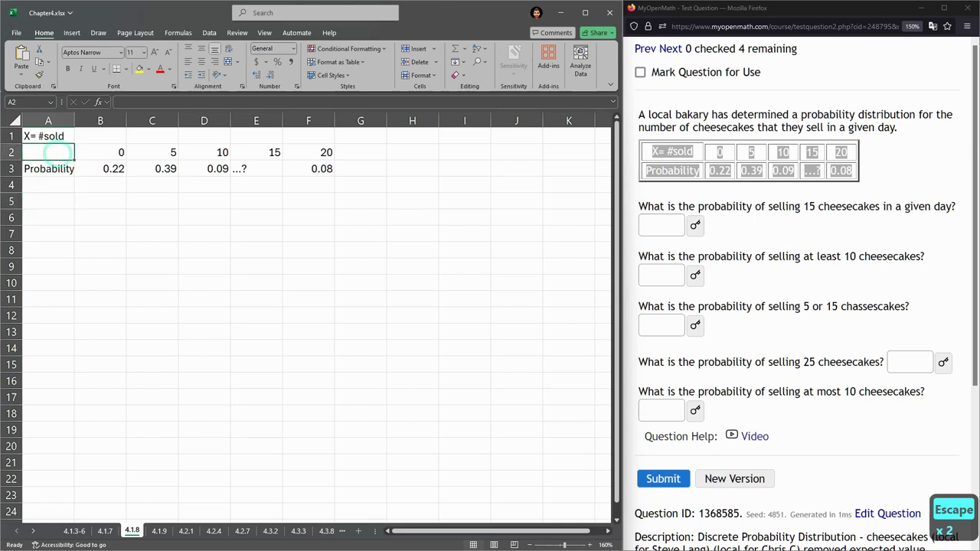
drag(47, 142, 47, 157)
drag(318, 169, 44, 150)
key(ctrl+c)
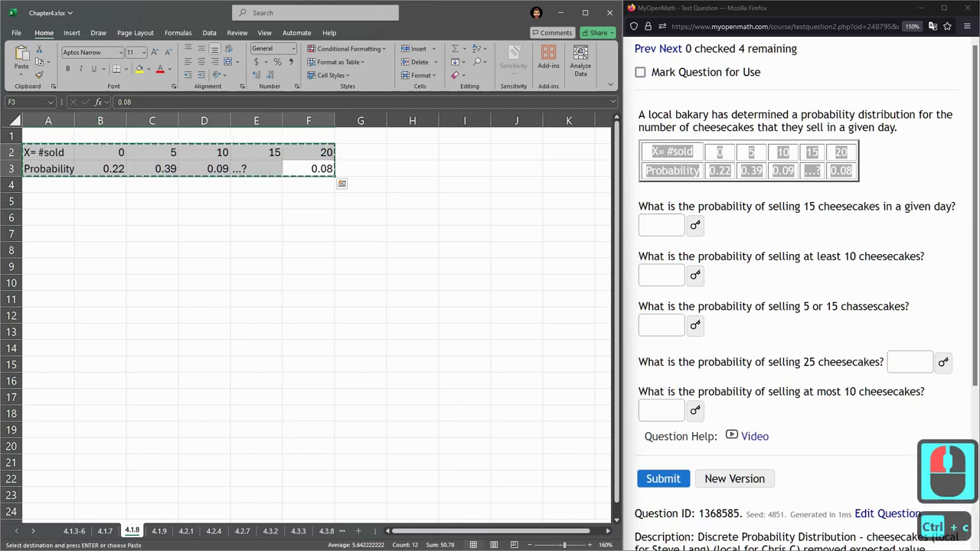
click(49, 200)
right_click(55, 201)
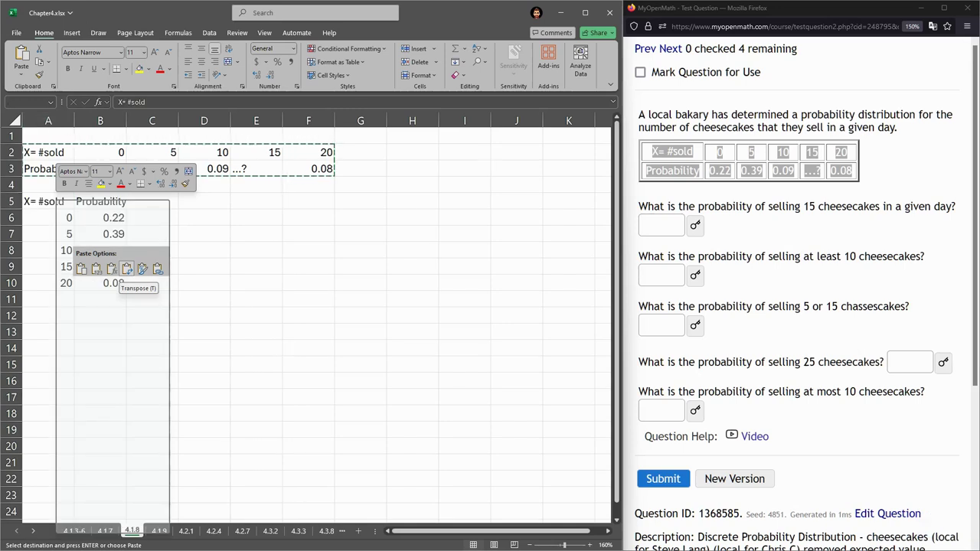
click(127, 269)
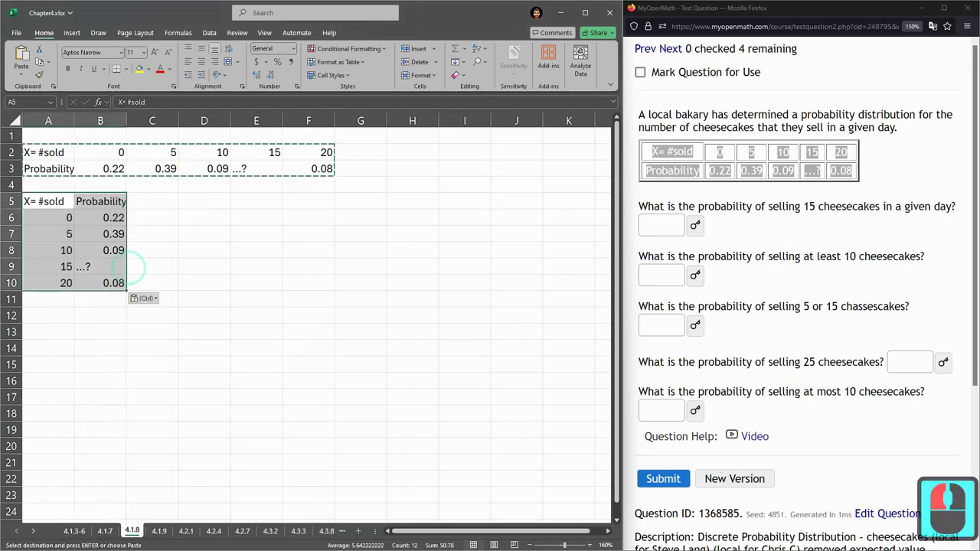
Compare the horizontal table in rows 2 and 3 with the transposed columns in A5:B10
click(47, 153)
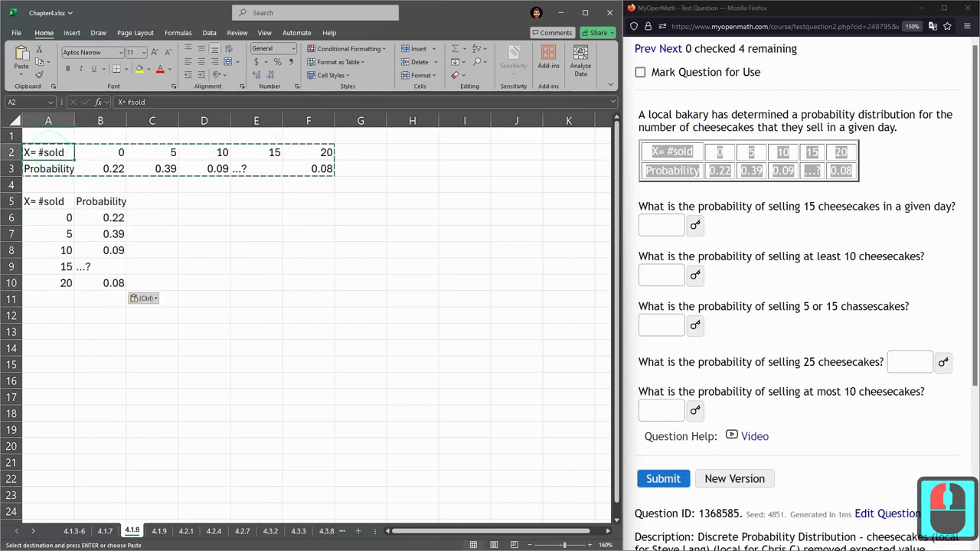
drag(47, 169, 322, 152)
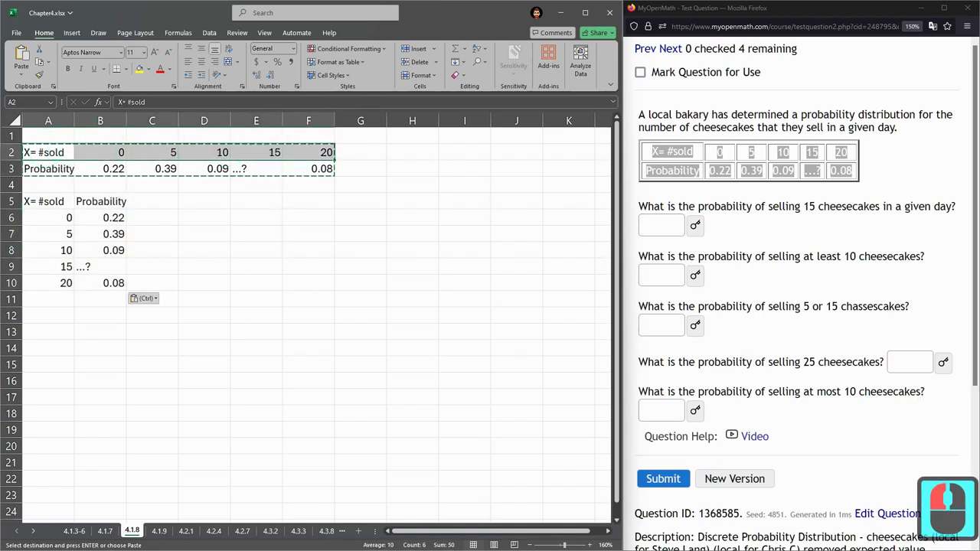
drag(48, 153, 322, 152)
drag(47, 201, 46, 283)
drag(100, 201, 99, 283)
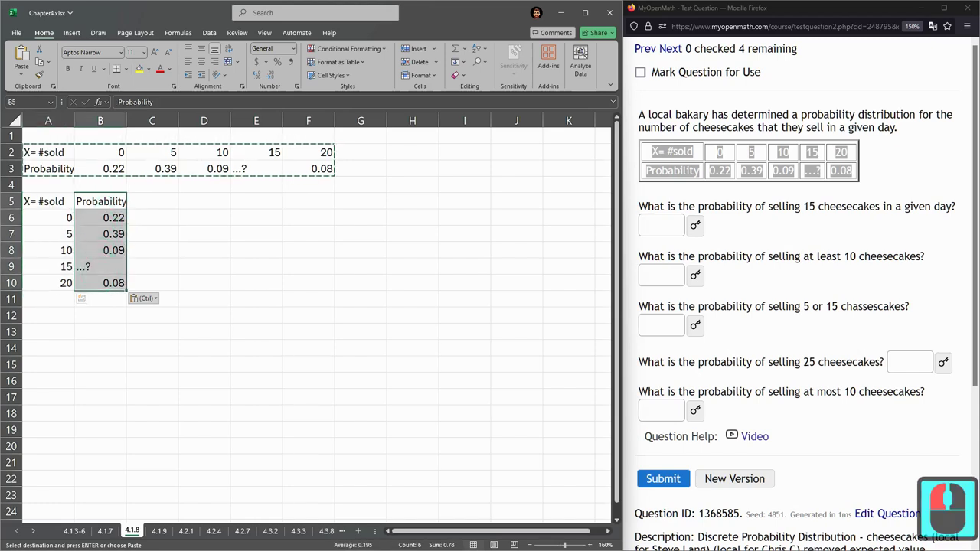
click(142, 241)
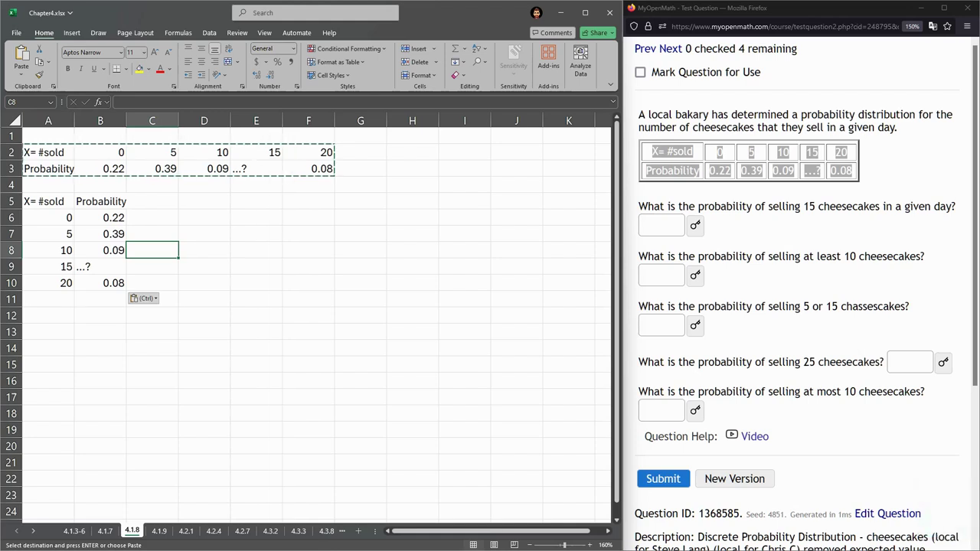
scroll(307, 322, down, 1)
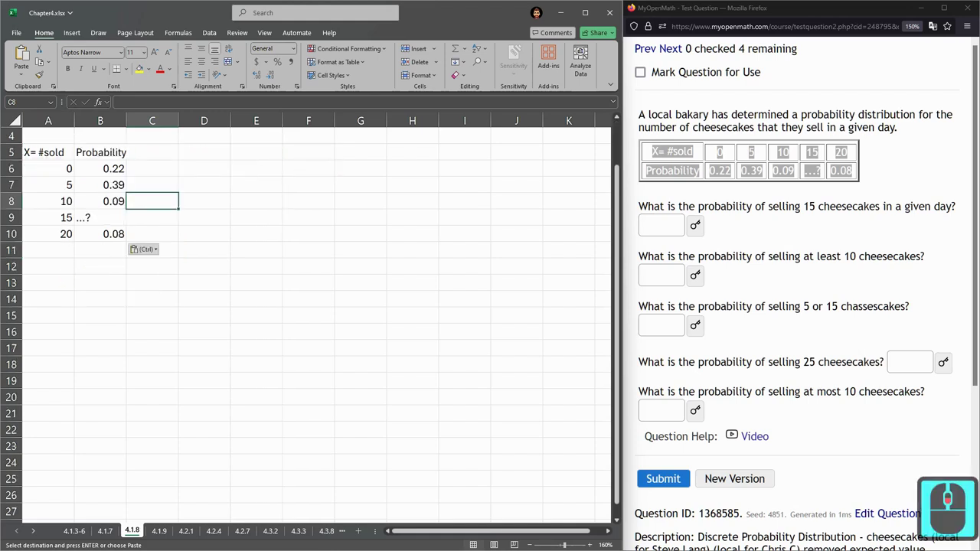
scroll(229, 306, up, 1)
drag(48, 201, 132, 266)
scroll(613, 191, down, 1)
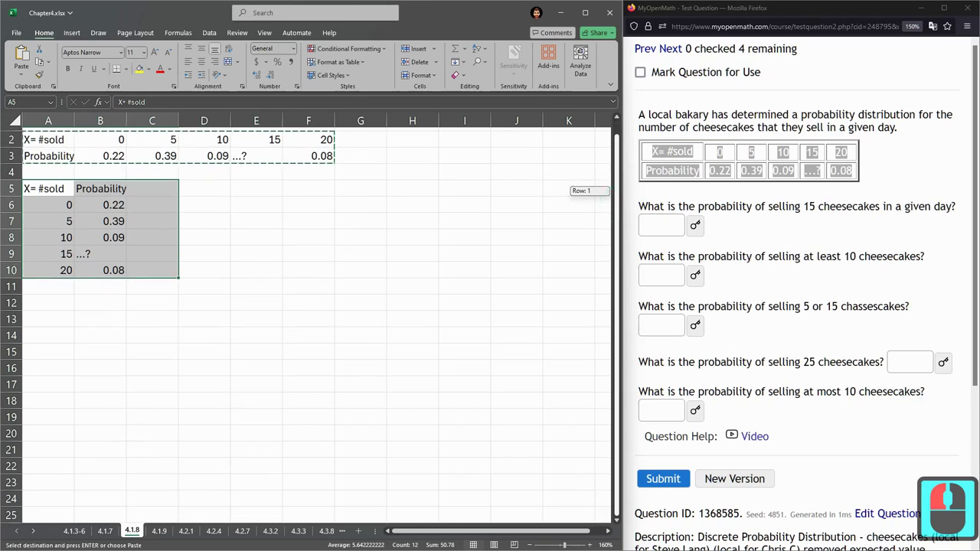
click(256, 236)
Sum the probabilities in B12 with the formula =SUM(B6:B10)
click(98, 303)
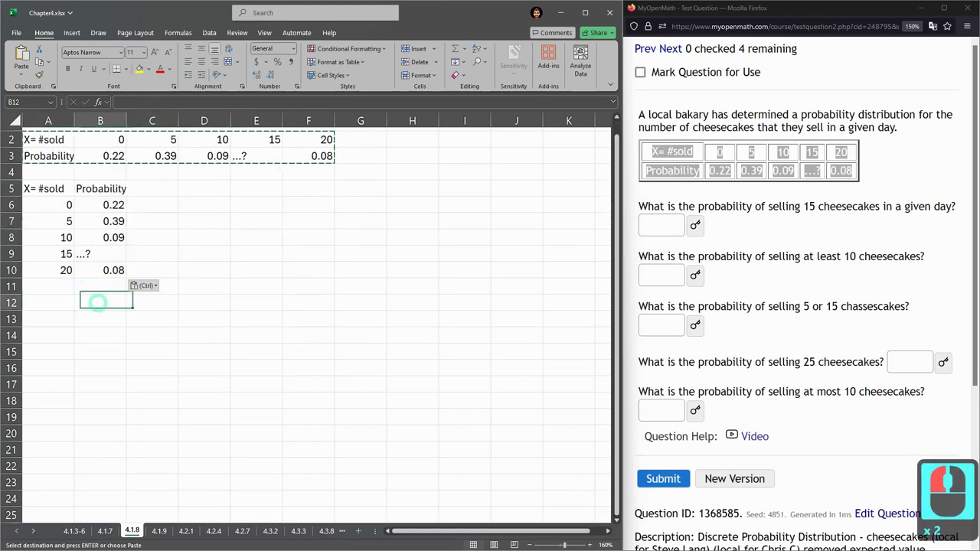
click(99, 254)
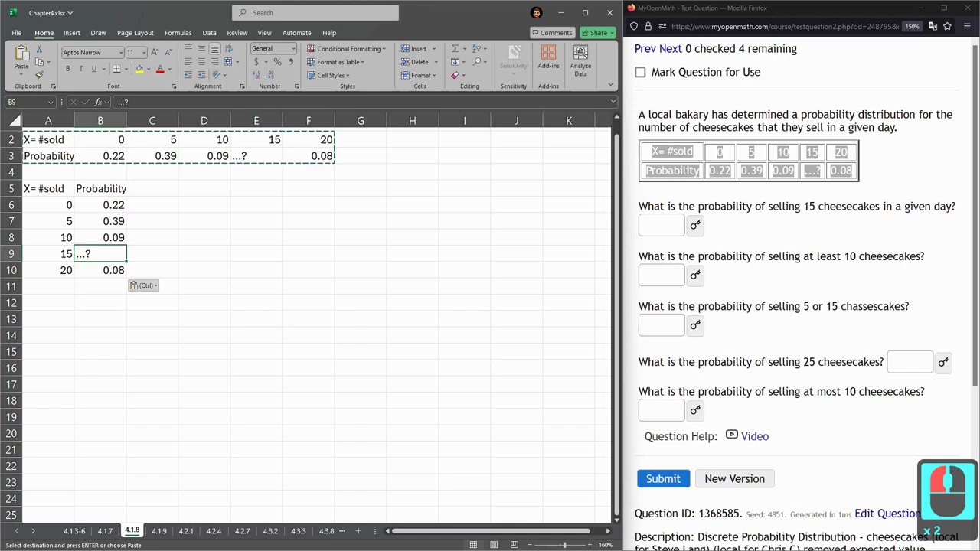
click(99, 303)
text(=s)
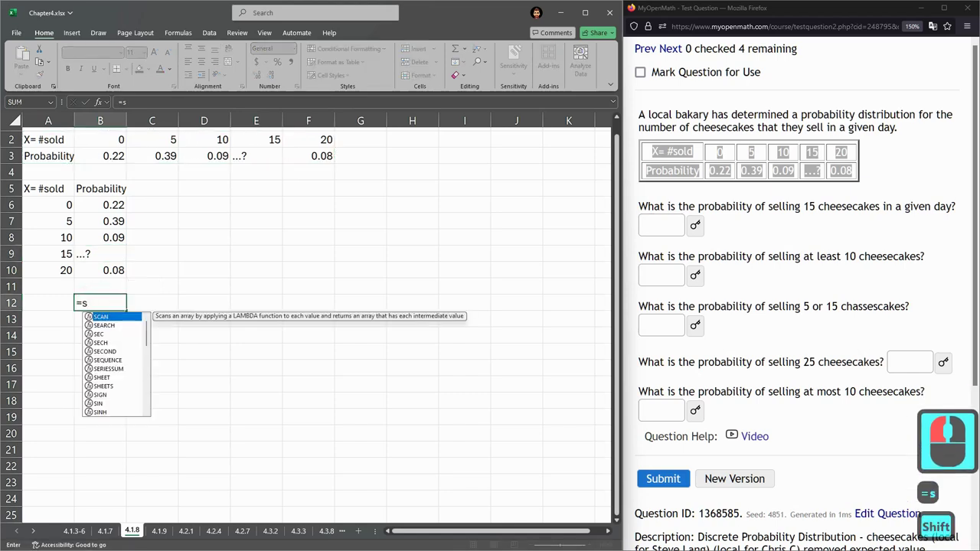
text(um()
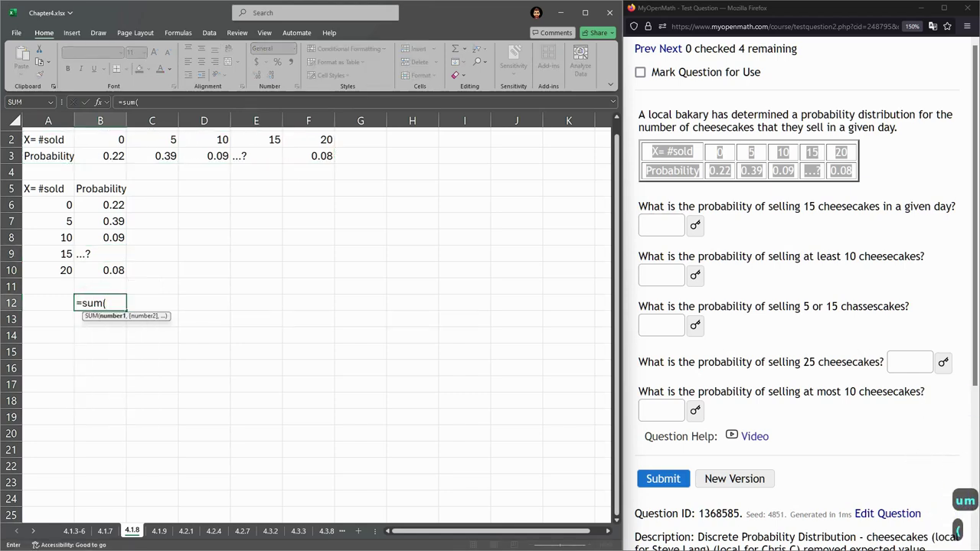
drag(100, 205, 100, 269)
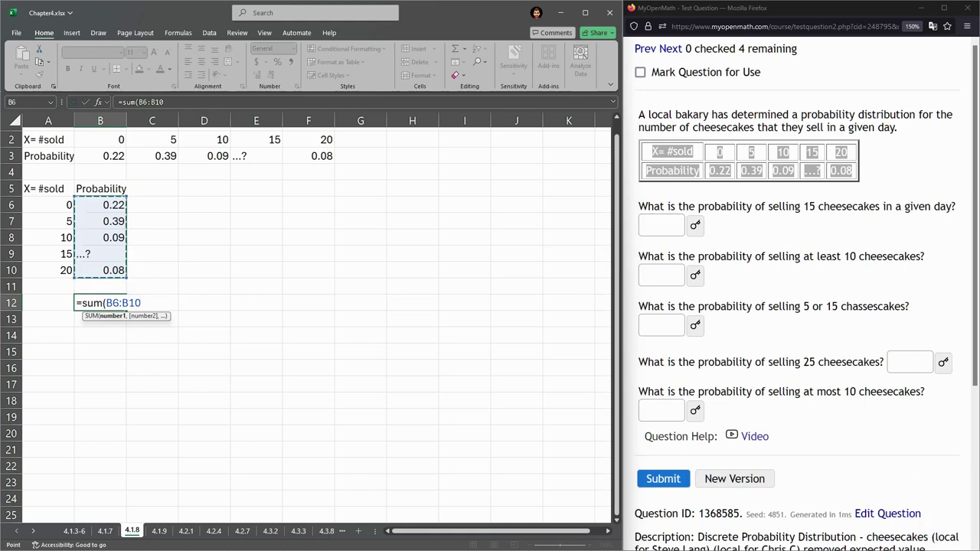
key(Return)
Clear the "...?" placeholder from B9, the probability cell for 15 cheesecakes
click(99, 254)
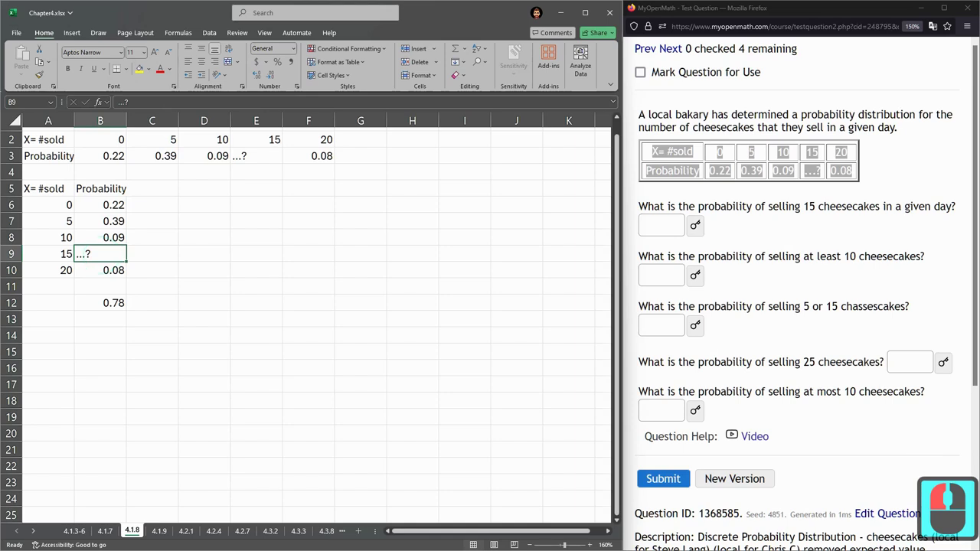
drag(99, 204, 99, 276)
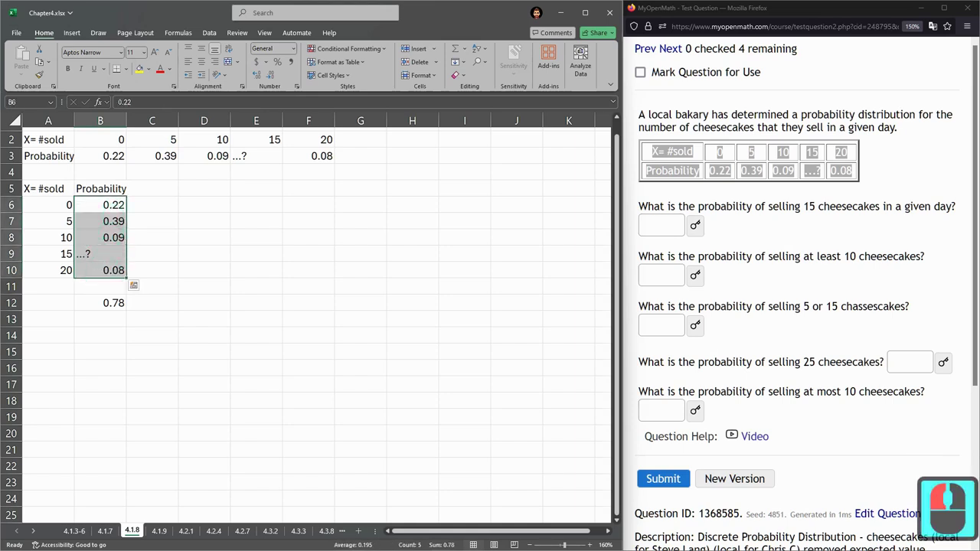
click(107, 254)
double_click(109, 254)
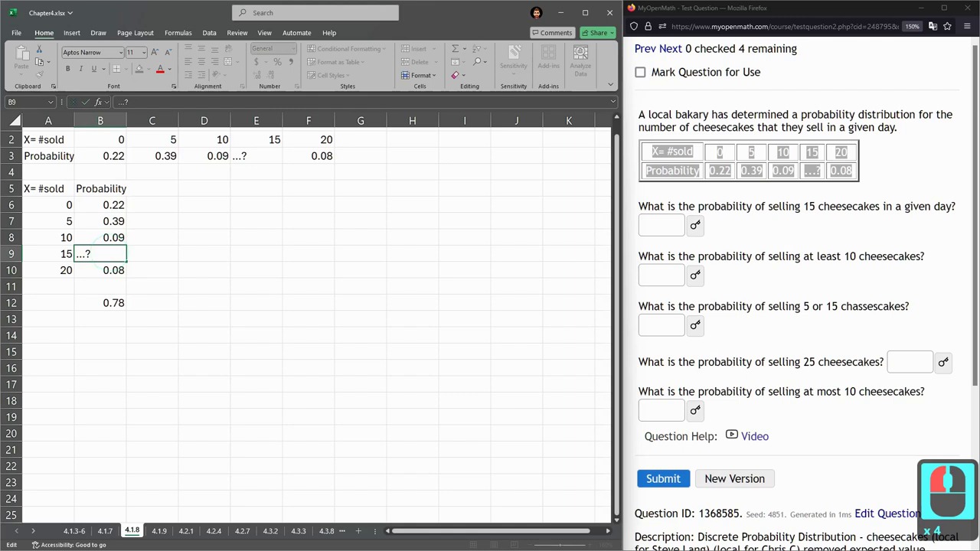
key(BackSpace)
key(BackSpace)
key(BackSpace)
key(BackSpace)
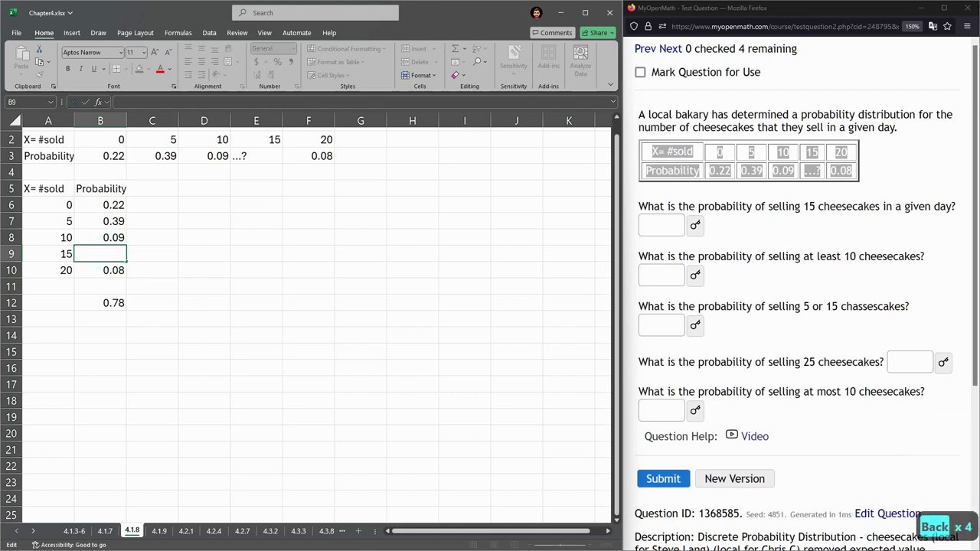
key(Return)
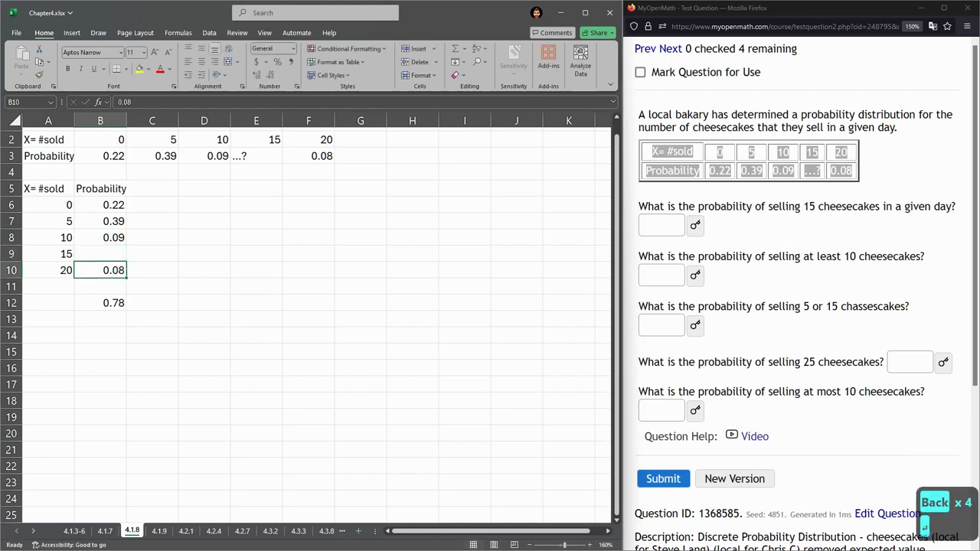
Calculate the missing probability in A13 with the formula =1-B12
click(115, 303)
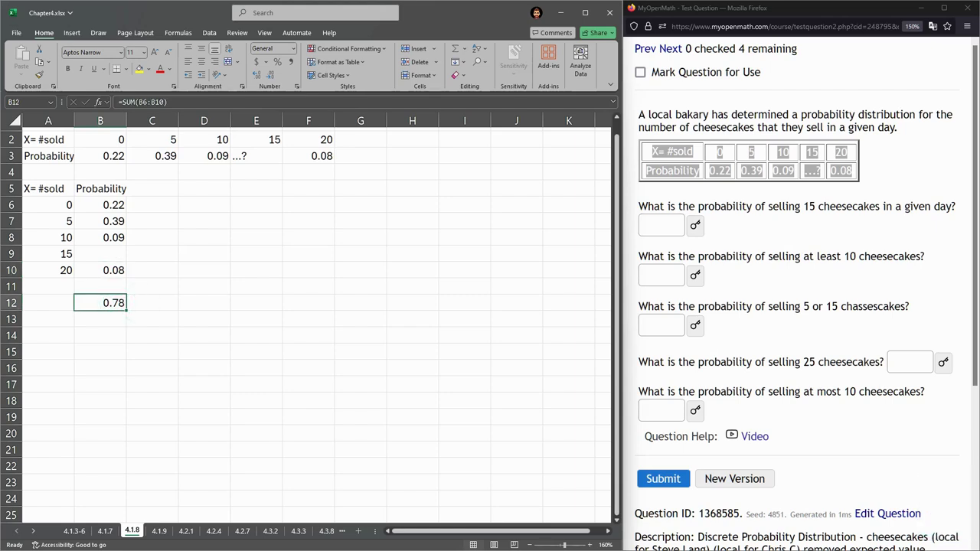
click(92, 253)
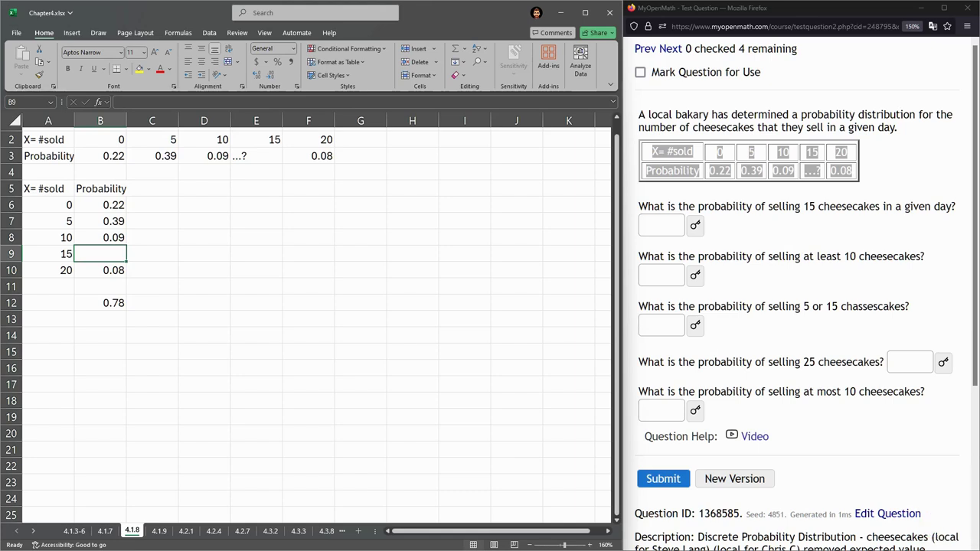
click(54, 318)
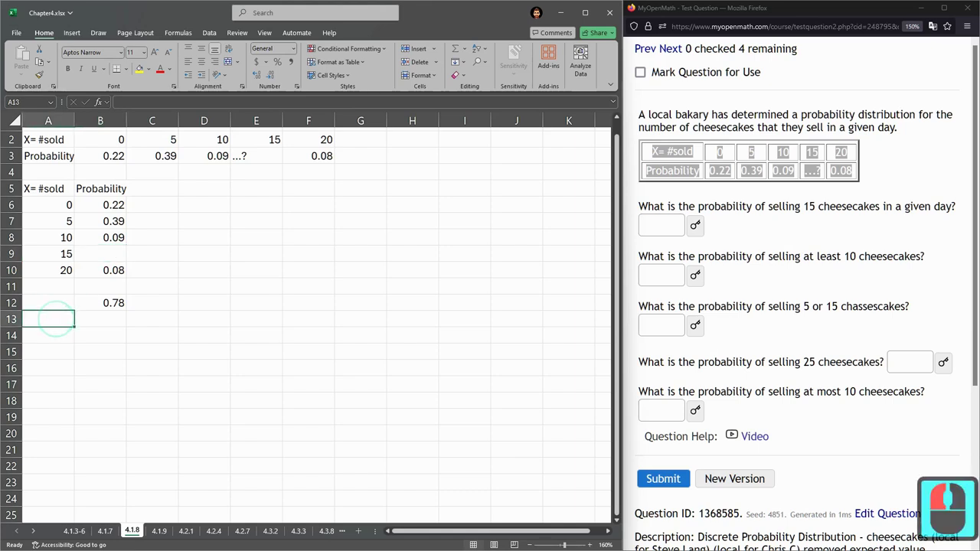
text(=1-)
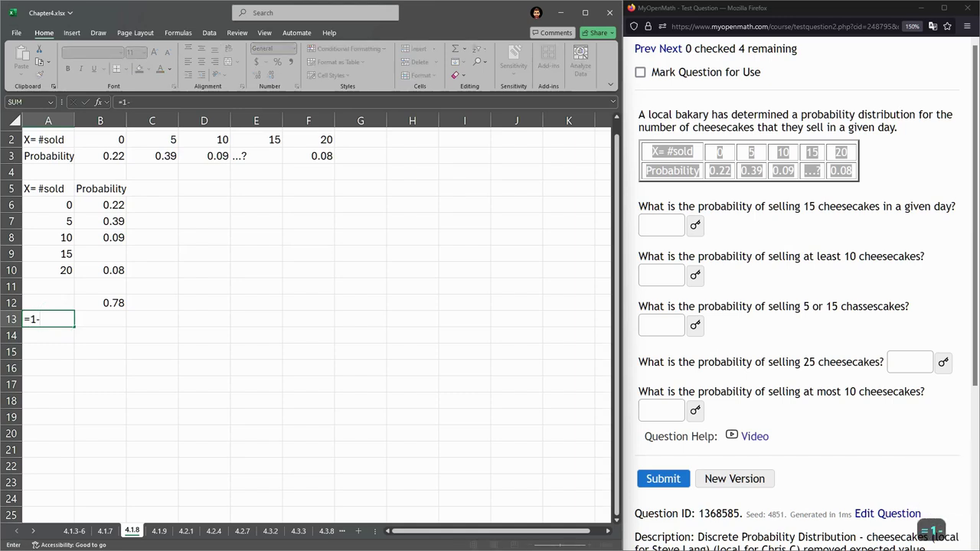
click(107, 303)
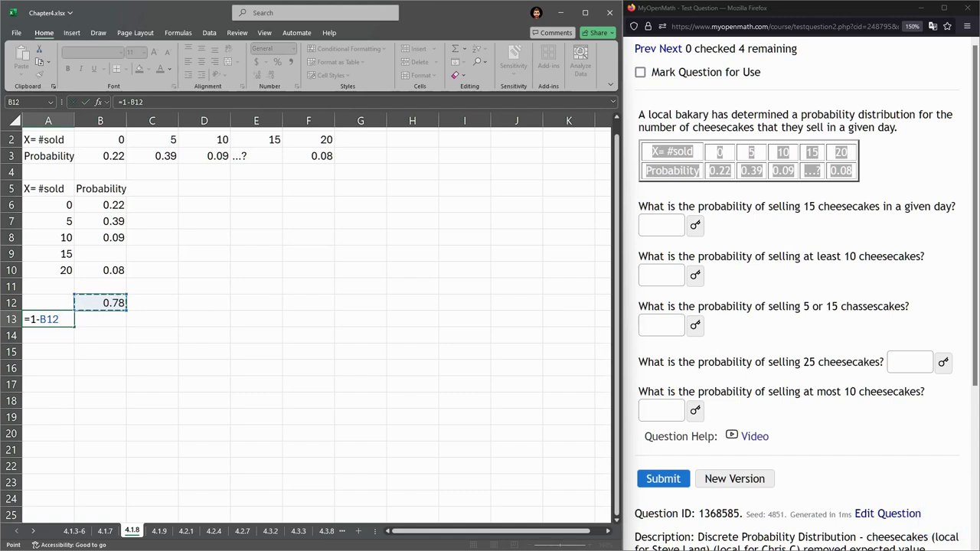
key(Return)
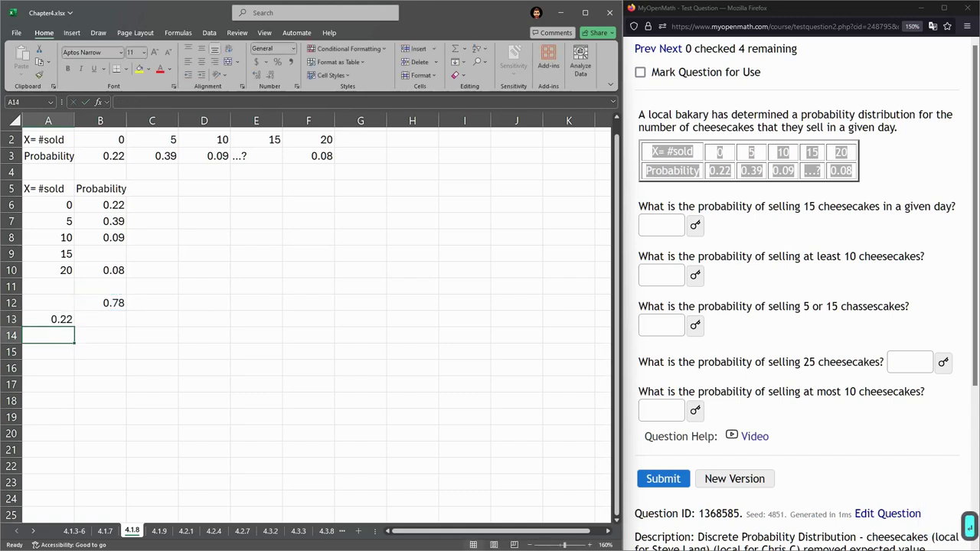
Enter .22 in B9 as the probability of selling 15 cheesecakes
click(100, 253)
text(.22)
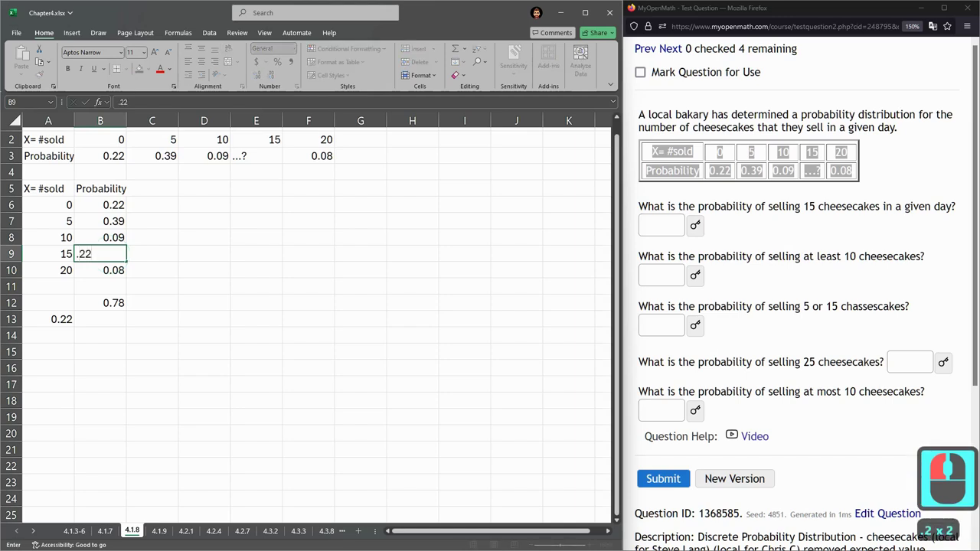
key(Return)
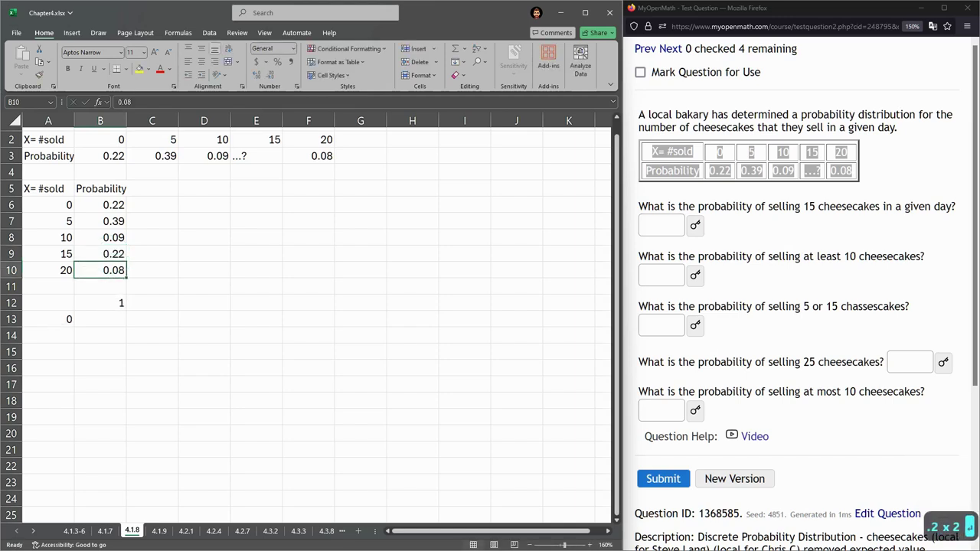
drag(100, 204, 99, 270)
click(102, 258)
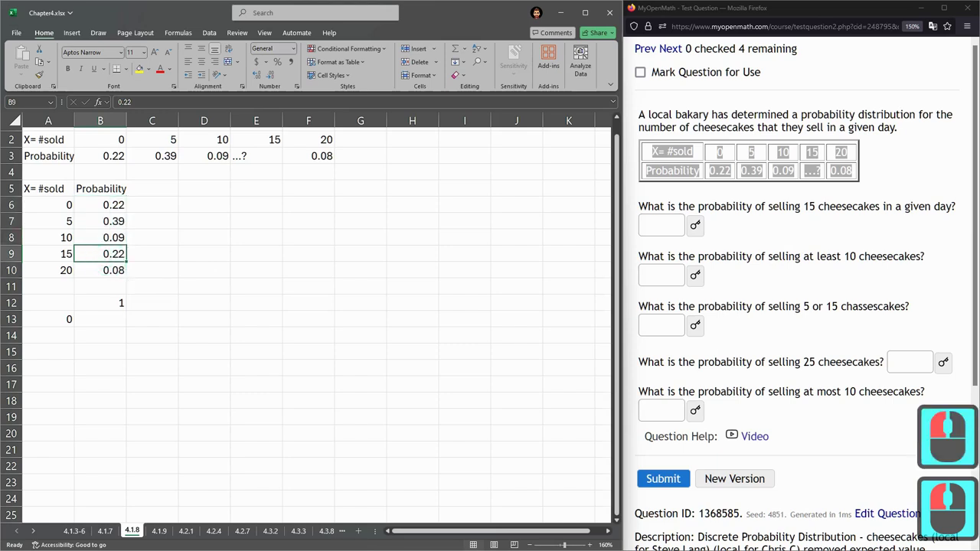
Label D6 as P(X=15) for the question about selling 15 cheesecakes in a given day
click(650, 206)
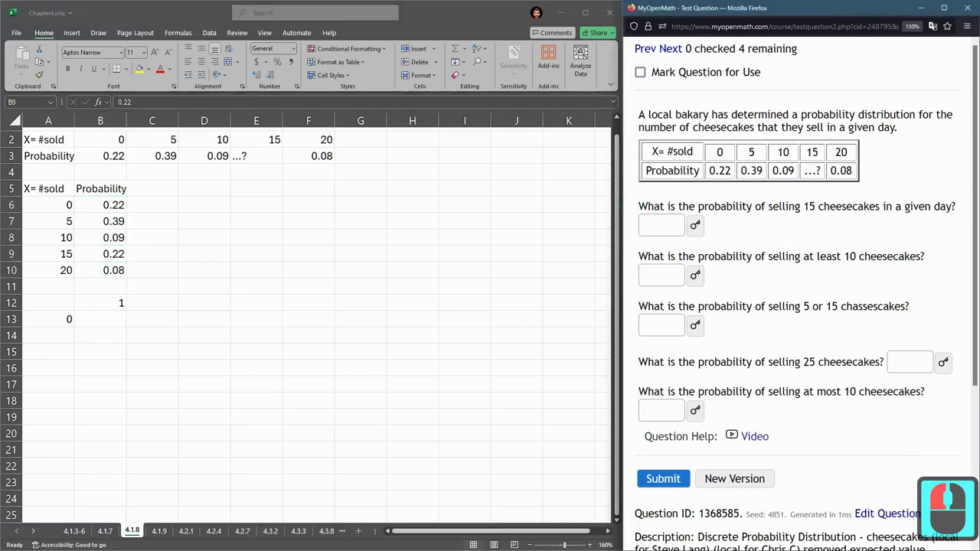
drag(640, 206, 953, 206)
click(203, 205)
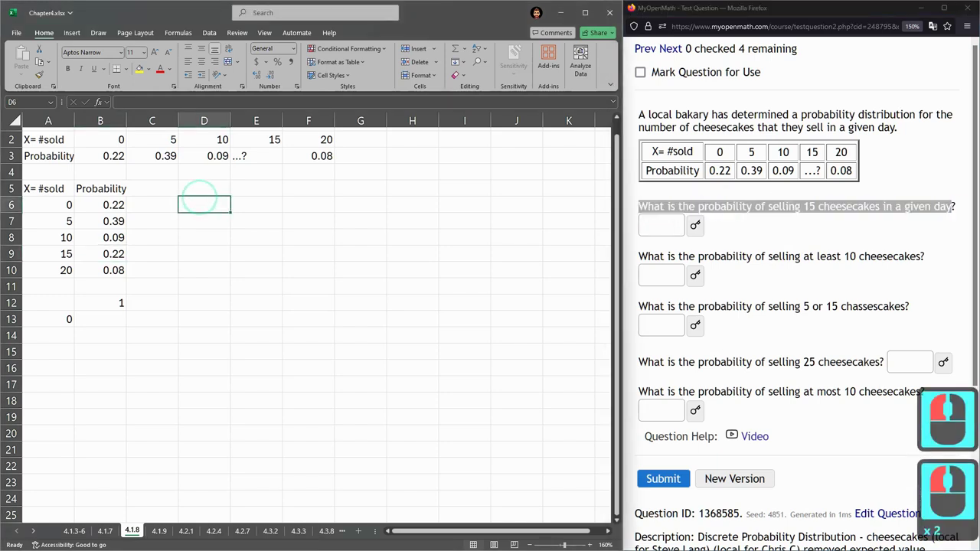
text(PX)
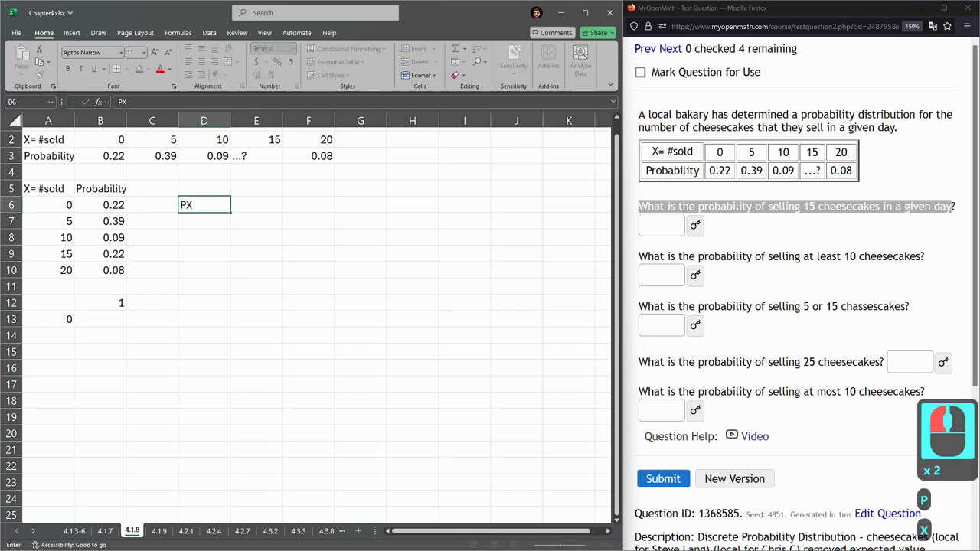
text(=15))
click(183, 204)
text(()
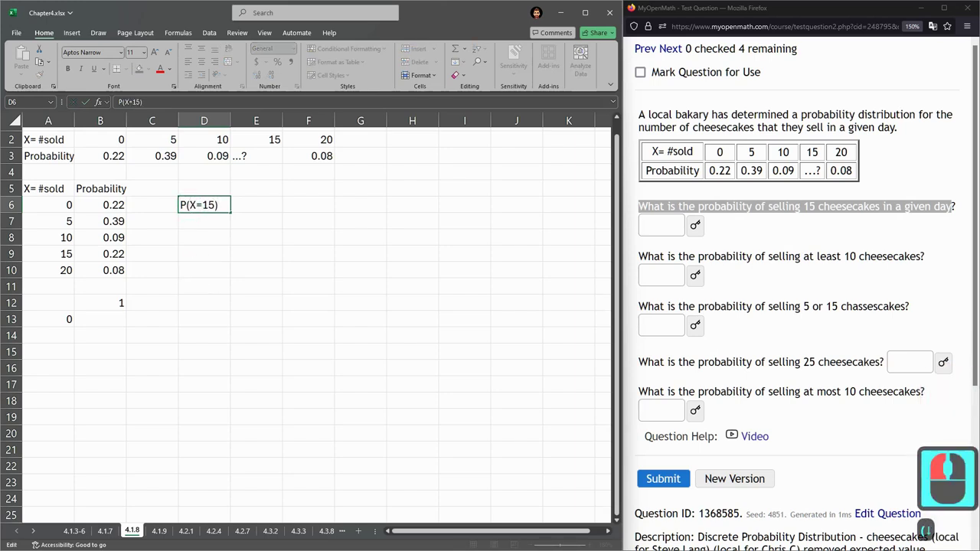
click(264, 223)
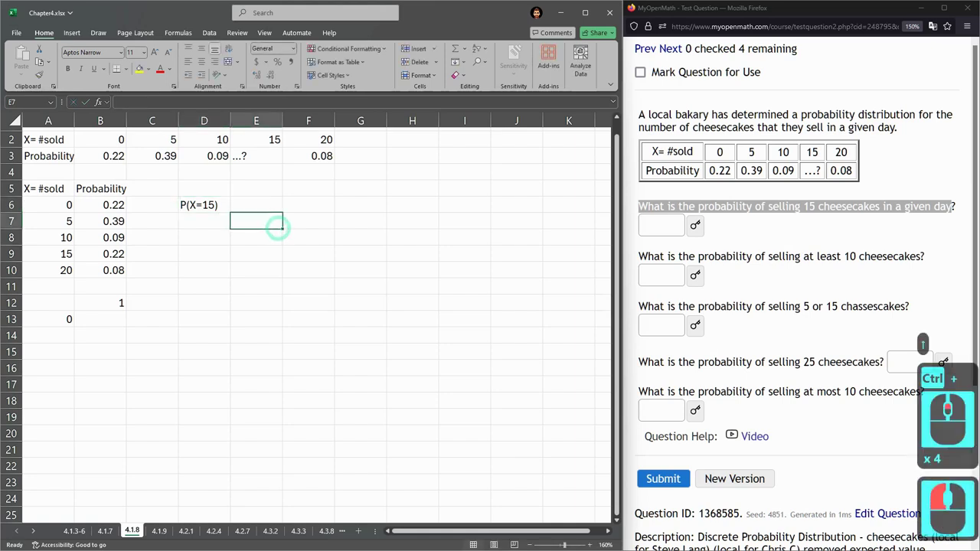
Enter .22 in E6 as the value of P(X=15), taken from the row for 15 cheesecakes
scroll(264, 223, up, 3)
click(329, 247)
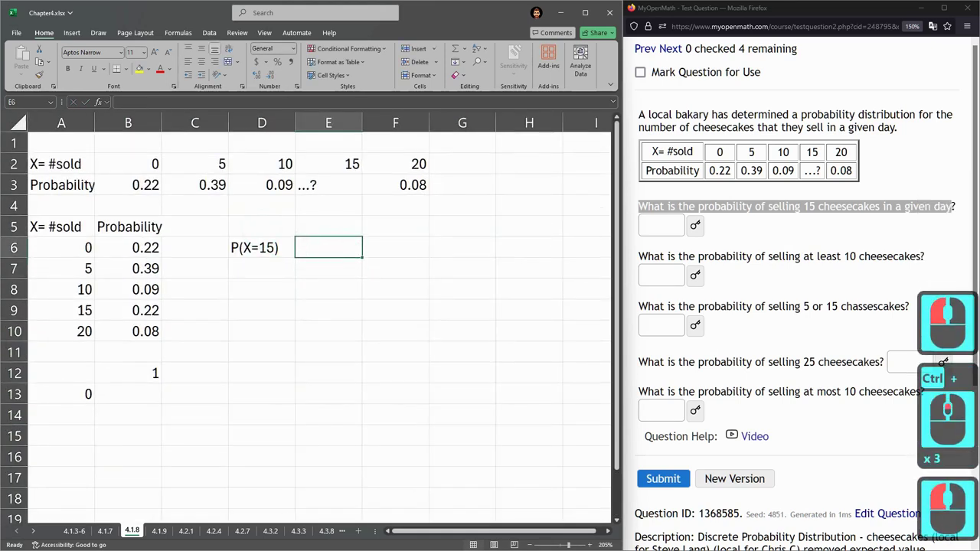
drag(69, 310, 130, 310)
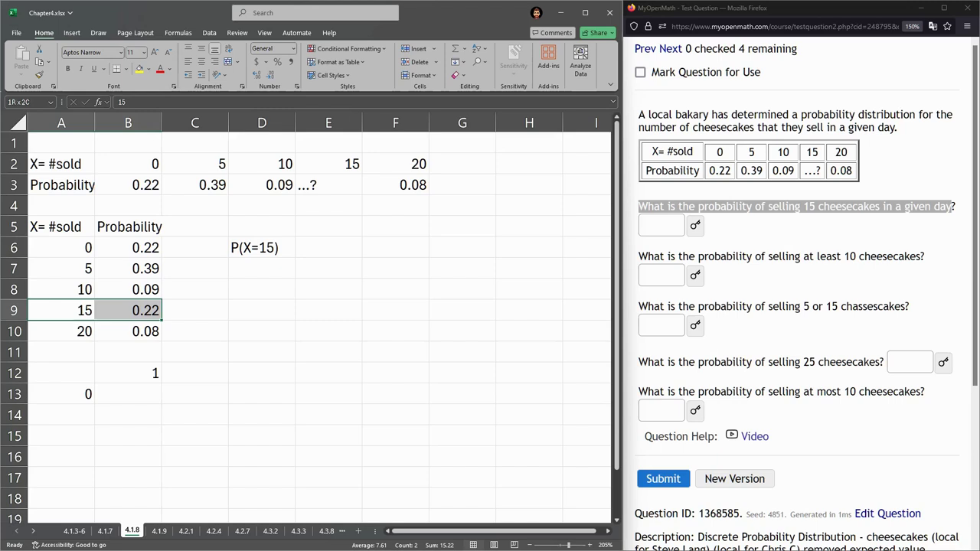
double_click(812, 171)
click(171, 328)
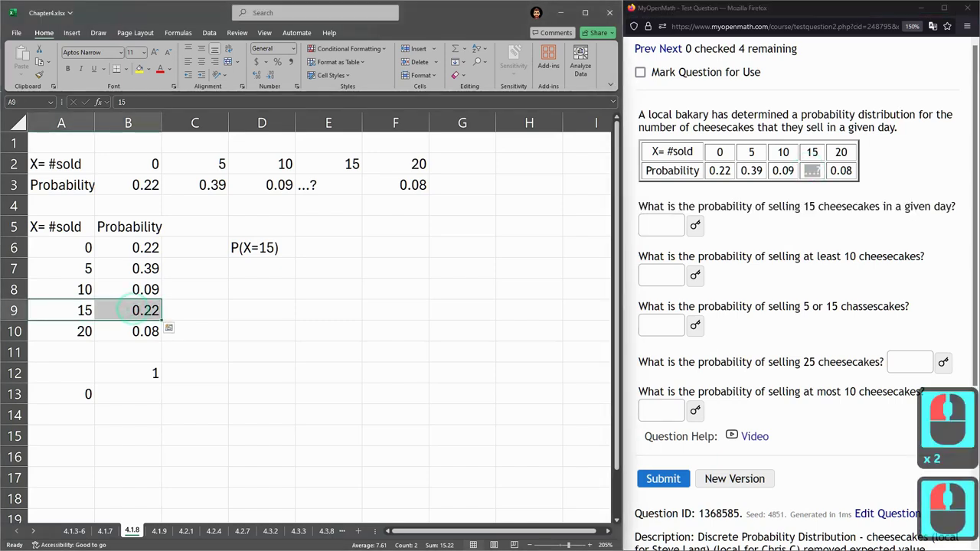
click(258, 268)
click(329, 247)
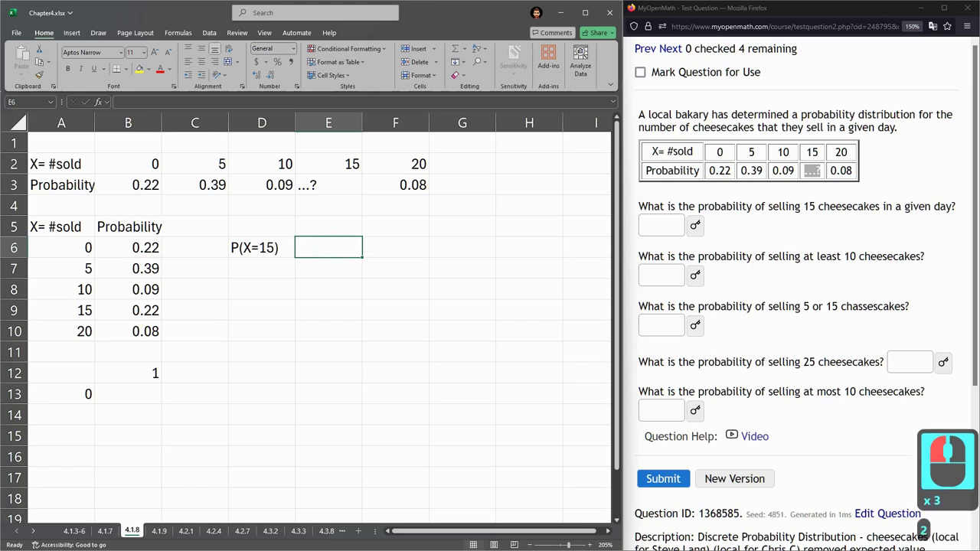
text(22)
key(Return)
click(324, 246)
text(.22)
key(Return)
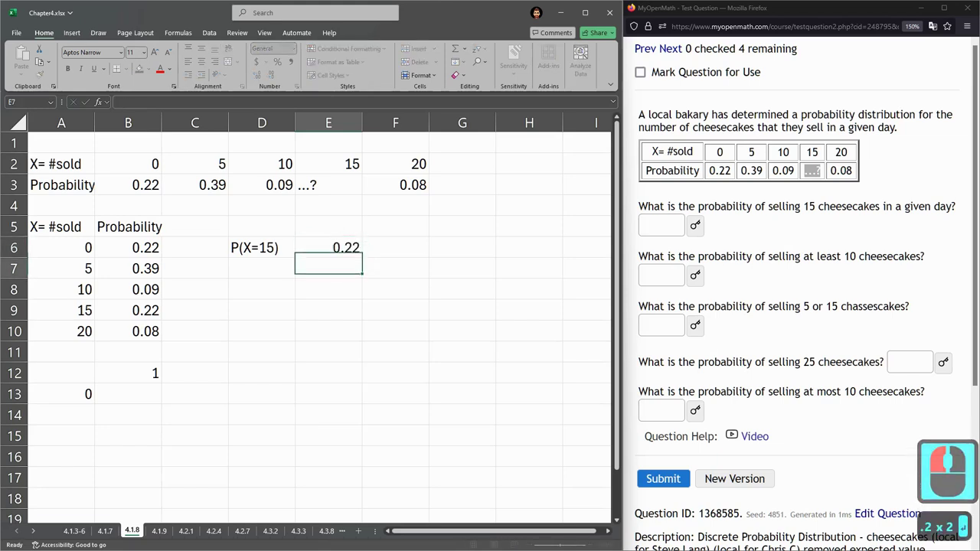
Answer the MyOpenMath question about selling 15 cheesecakes with .22 and submit it
click(261, 270)
click(660, 225)
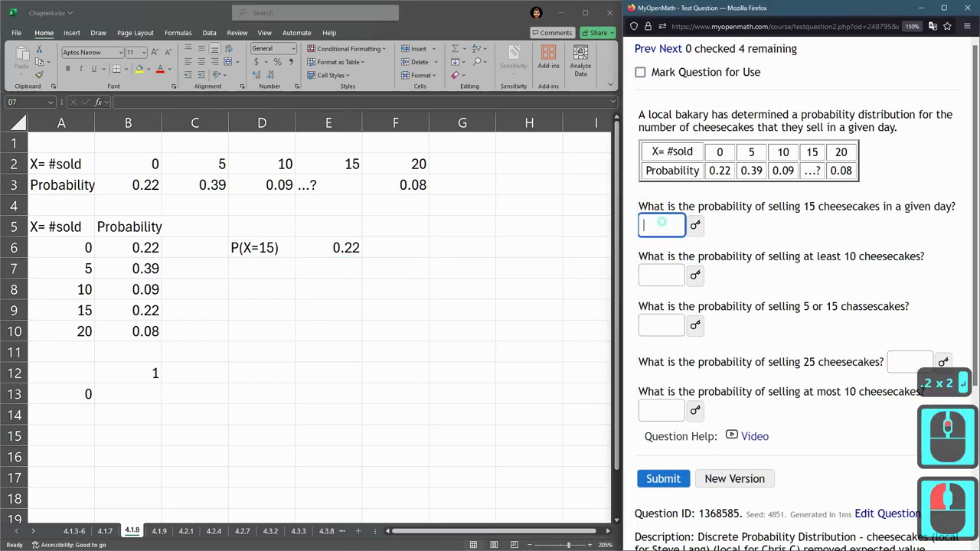
text(.22)
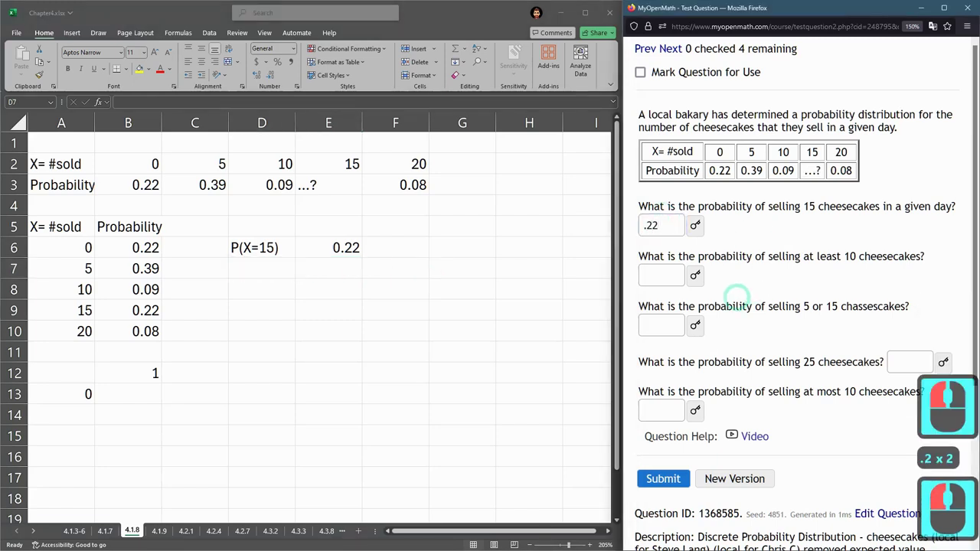
click(663, 478)
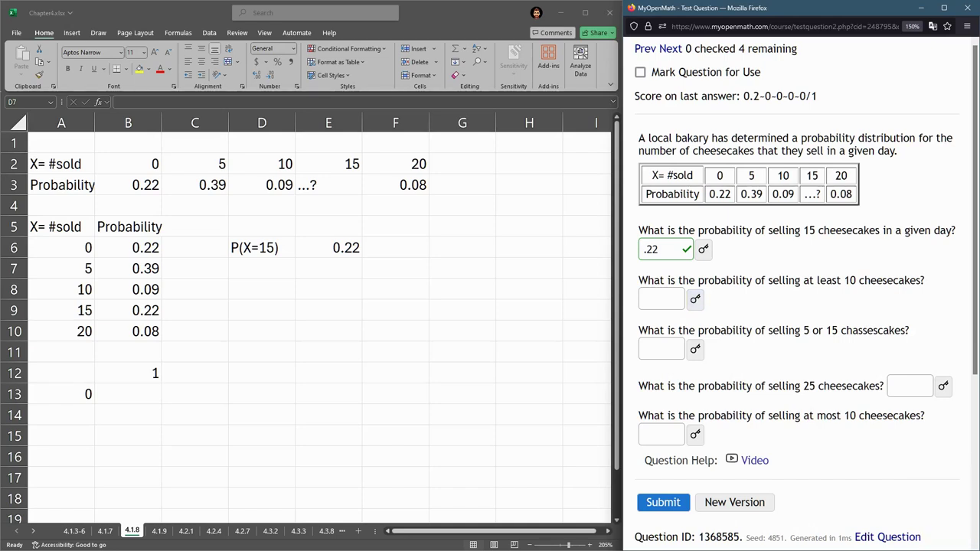
Label D7 as P(X>=10) for the question about selling at least 10 cheesecakes
drag(639, 280, 927, 280)
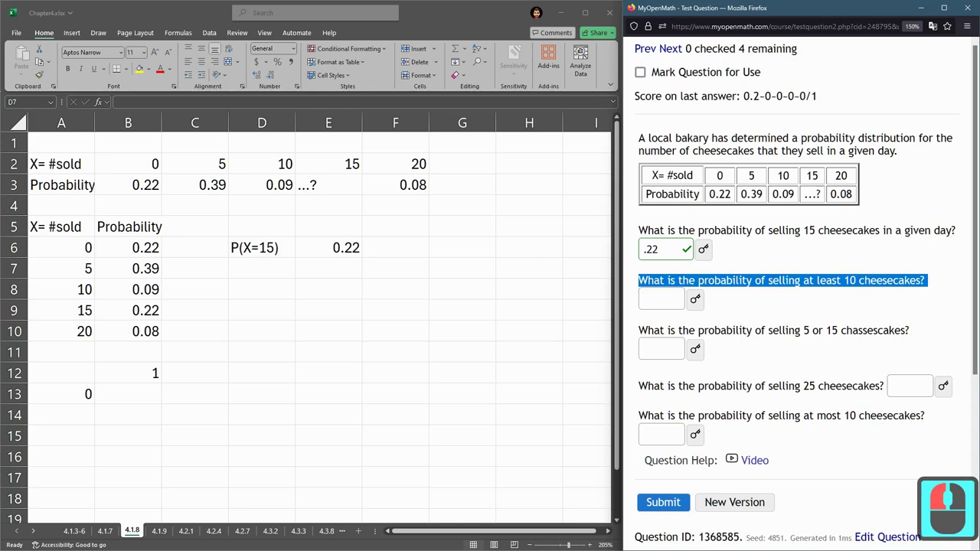
click(67, 287)
click(69, 289)
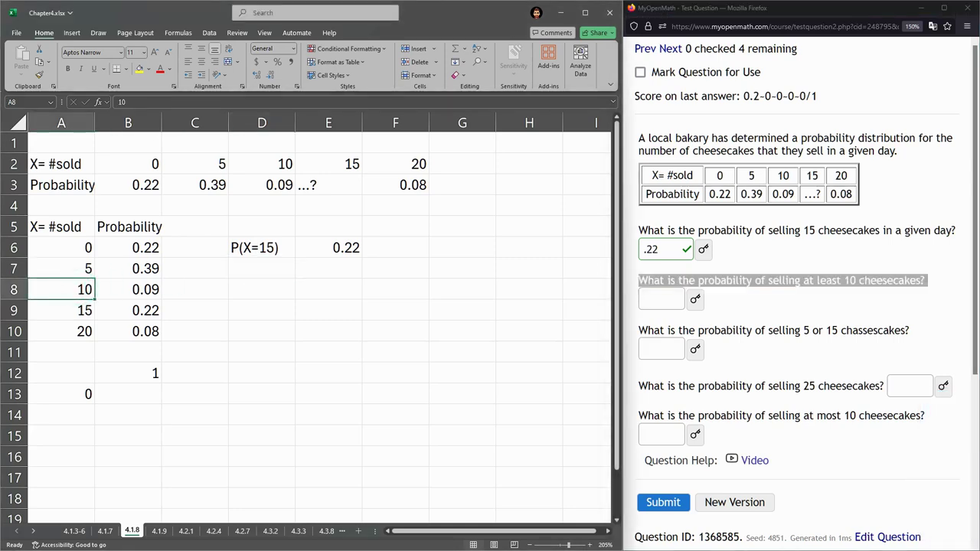
drag(62, 247, 61, 331)
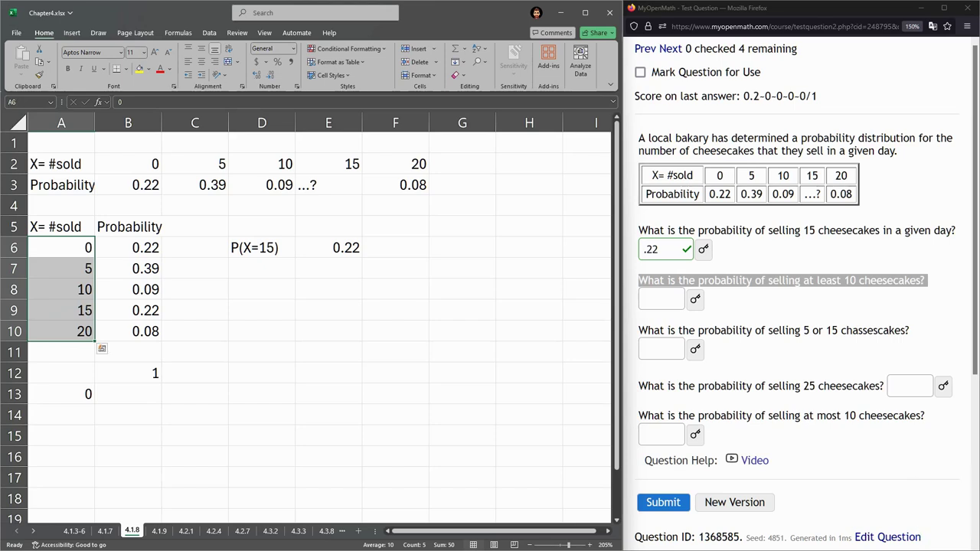
drag(62, 248, 61, 272)
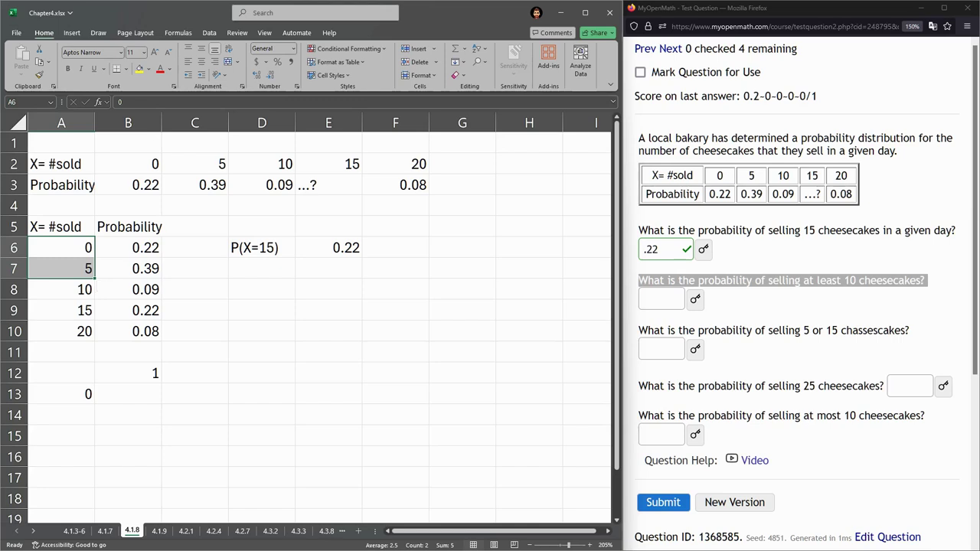
click(261, 267)
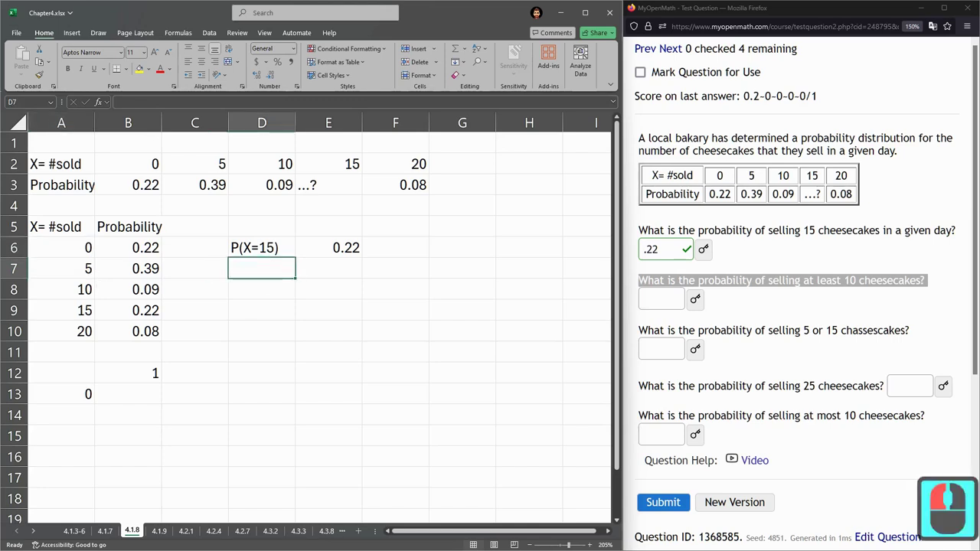
text(P()
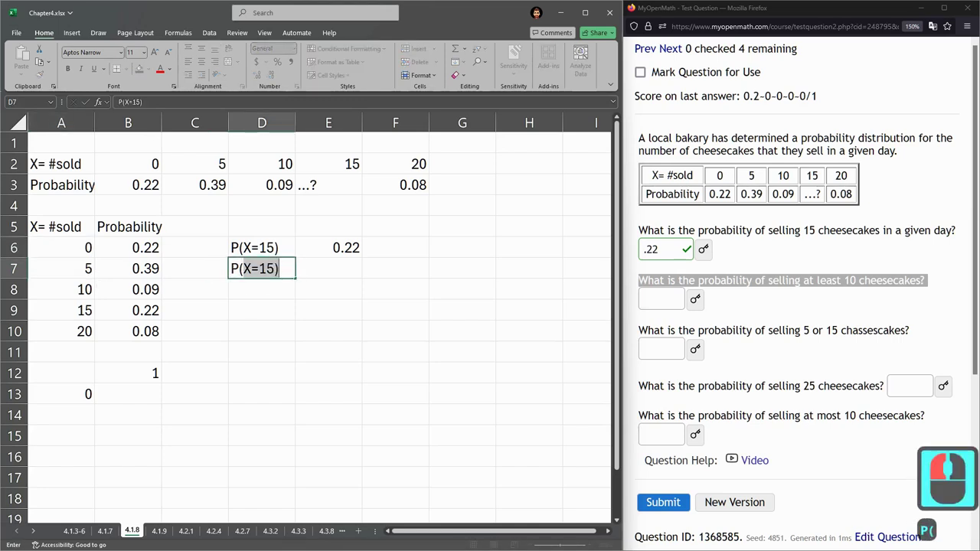
text(X>)
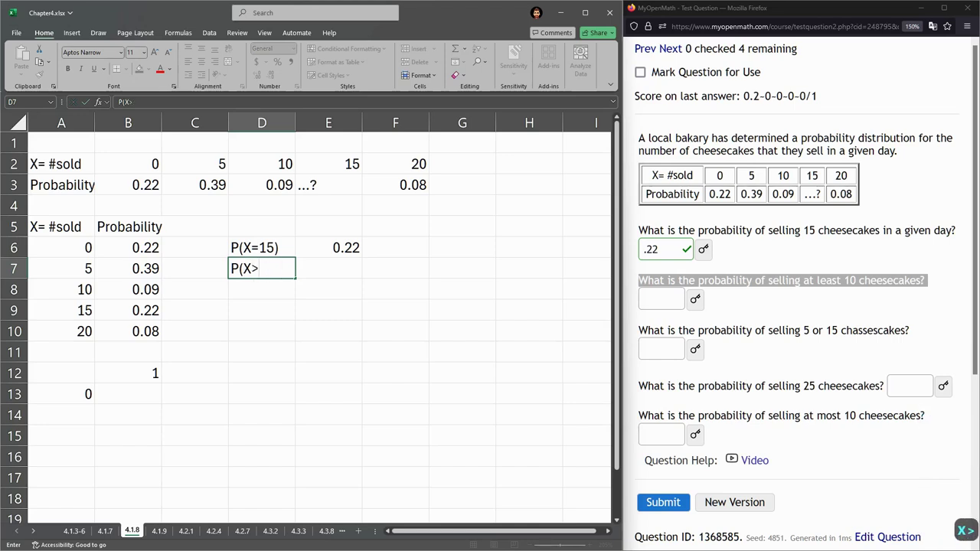
text(=10))
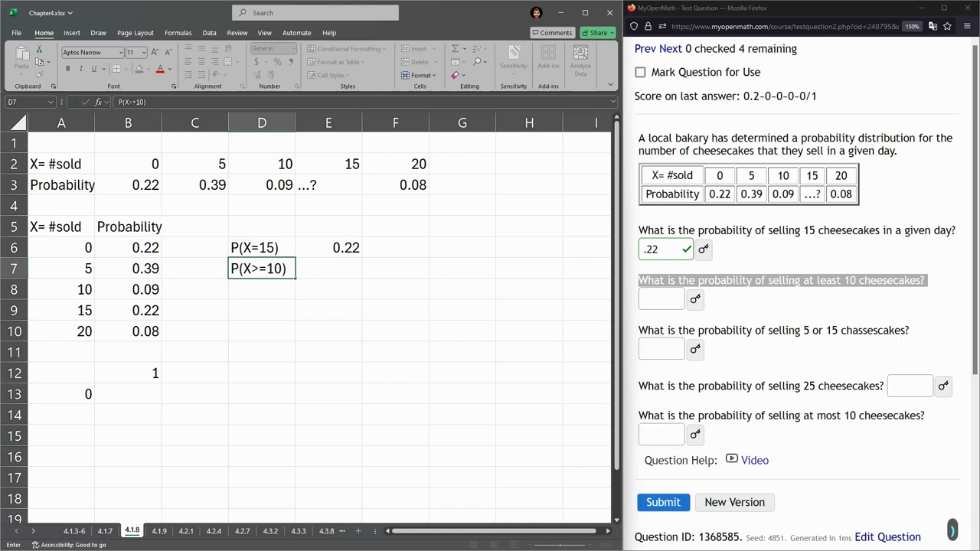
drag(809, 280, 899, 280)
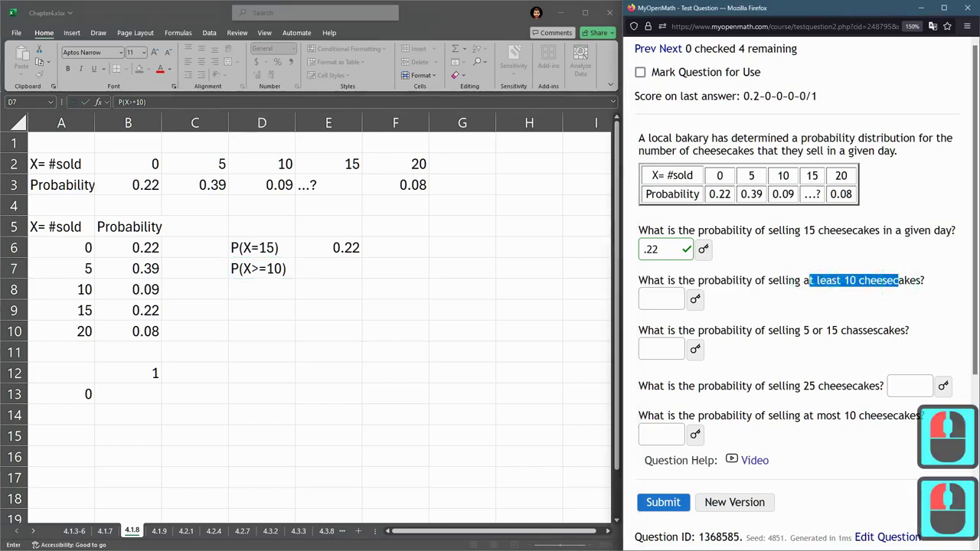
click(283, 276)
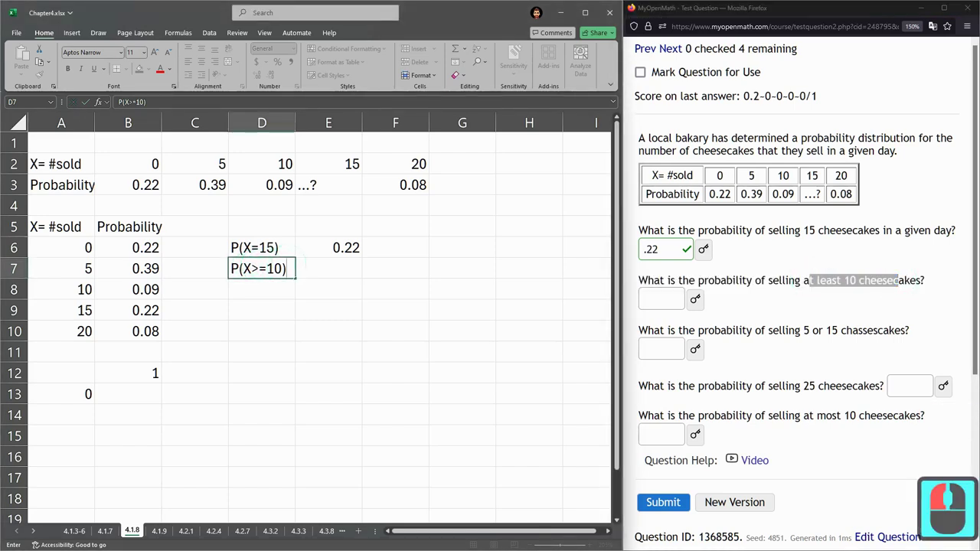
Calculate P(X>=10) in E7 as the sum of the probabilities in B8:B10
click(322, 276)
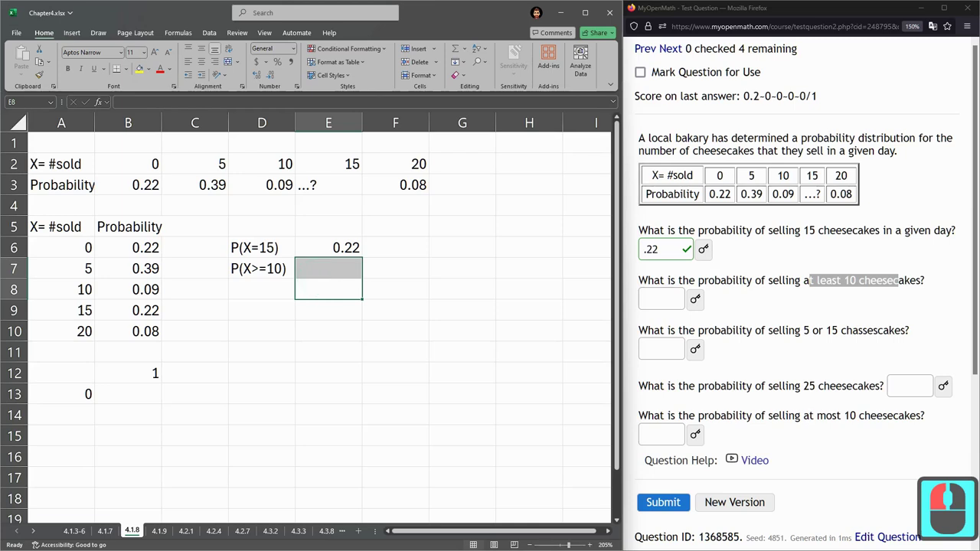
click(322, 275)
text(=sum()
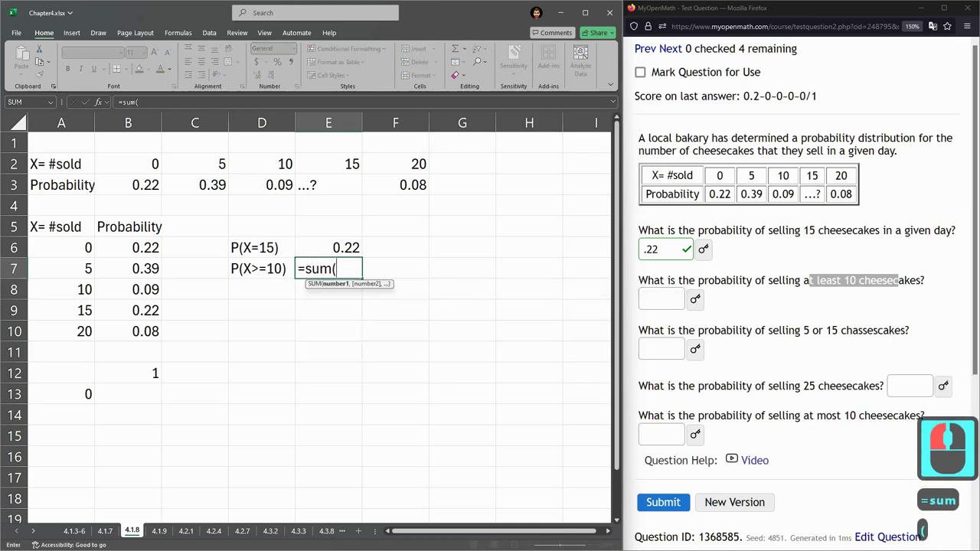
drag(127, 289, 153, 335)
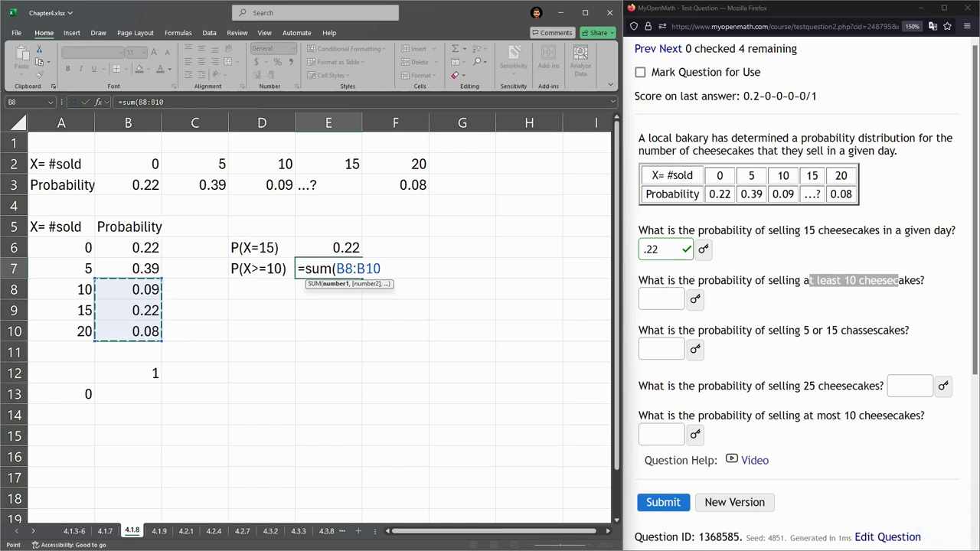
key(Return)
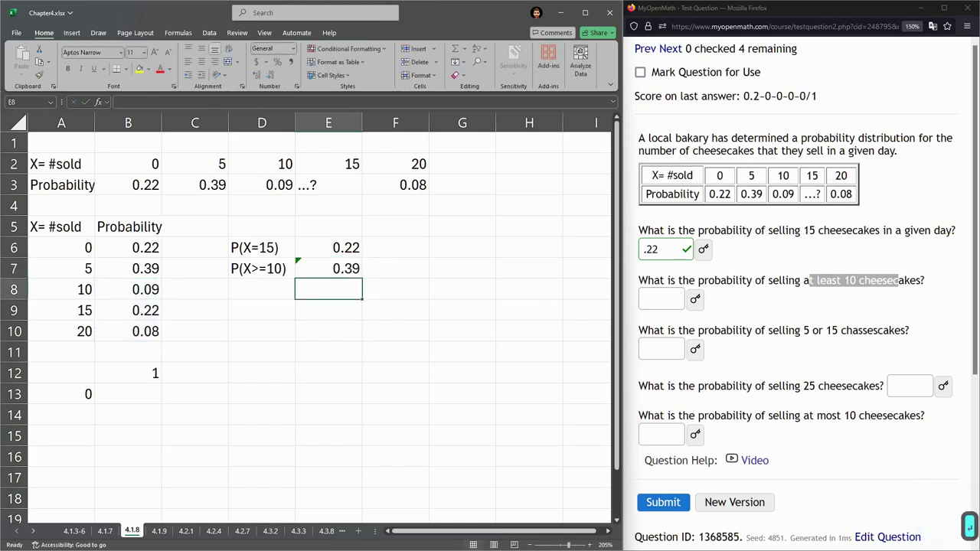
Answer the MyOpenMath question about selling at least 10 cheesecakes with .39 and submit it
click(661, 298)
text(.39)
click(663, 502)
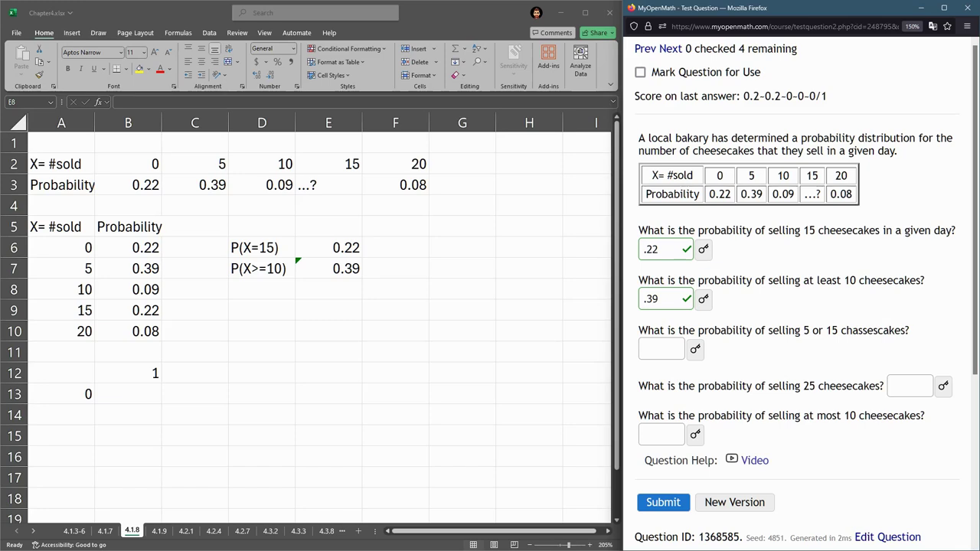
Label D8 as P(X=5 or X=15) for the question about selling 5 or 15 cheesecakes
drag(638, 330, 901, 330)
click(264, 290)
click(264, 290)
text(P(X)
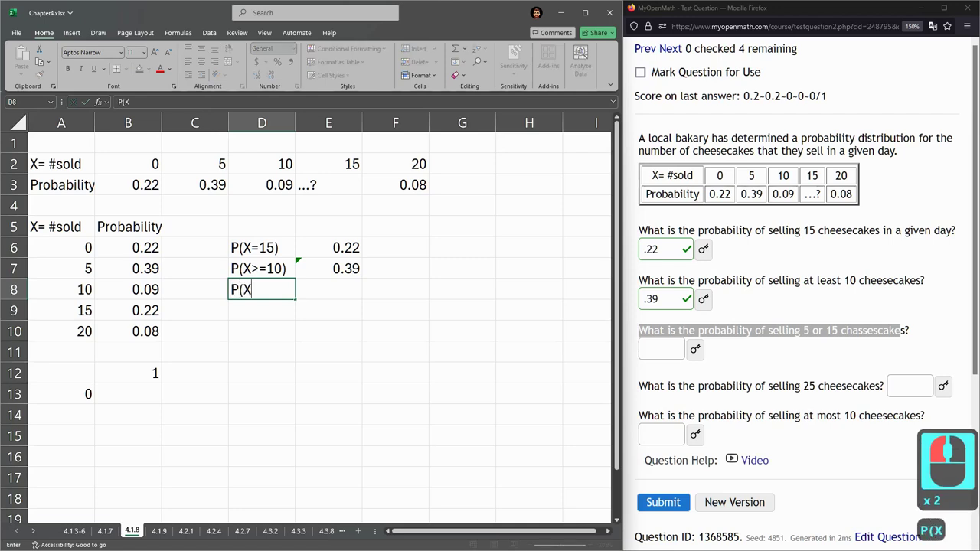
text(=5)
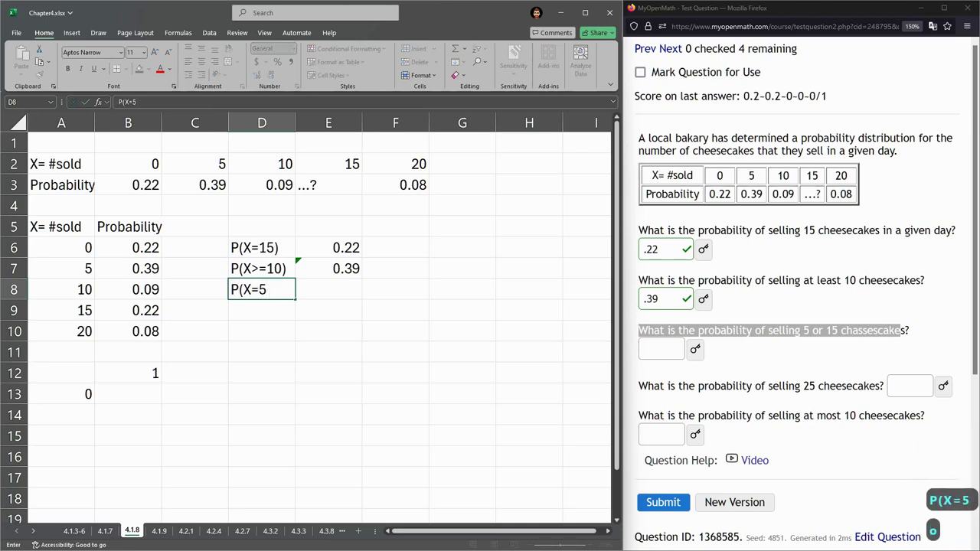
text( or X=15))
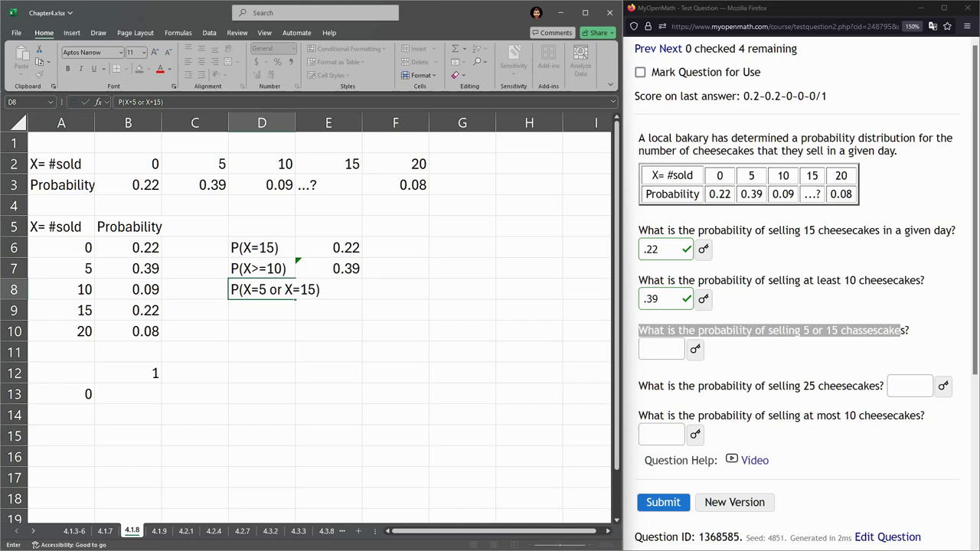
key(Return)
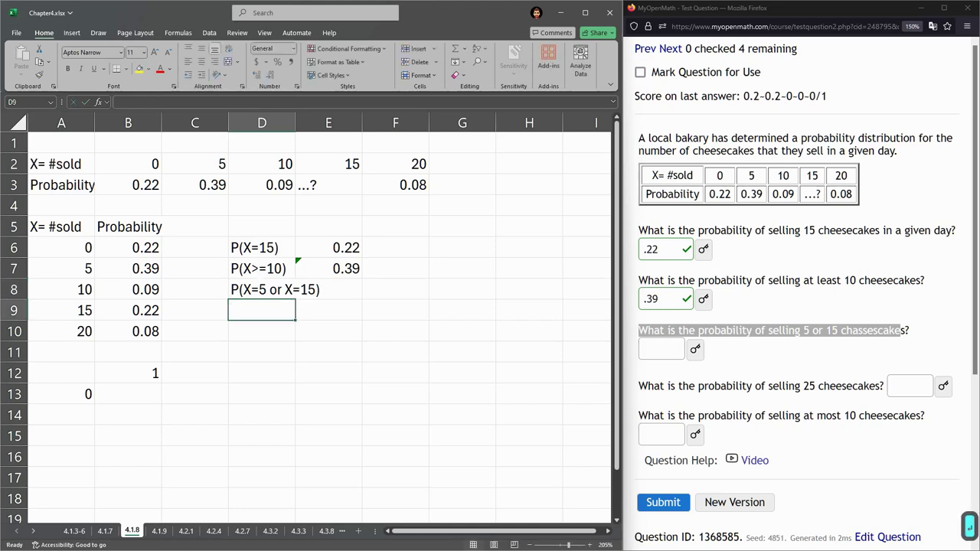
Start a SUM formula in F8, in the row labelled P(X=5 or X=15)
key(Up)
key(Right)
key(Right)
text(=sum()
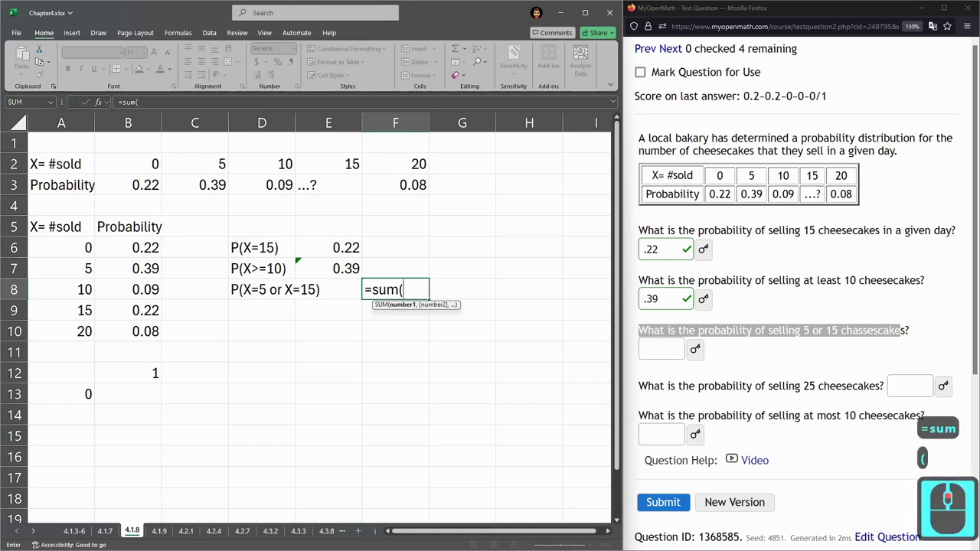
click(129, 268)
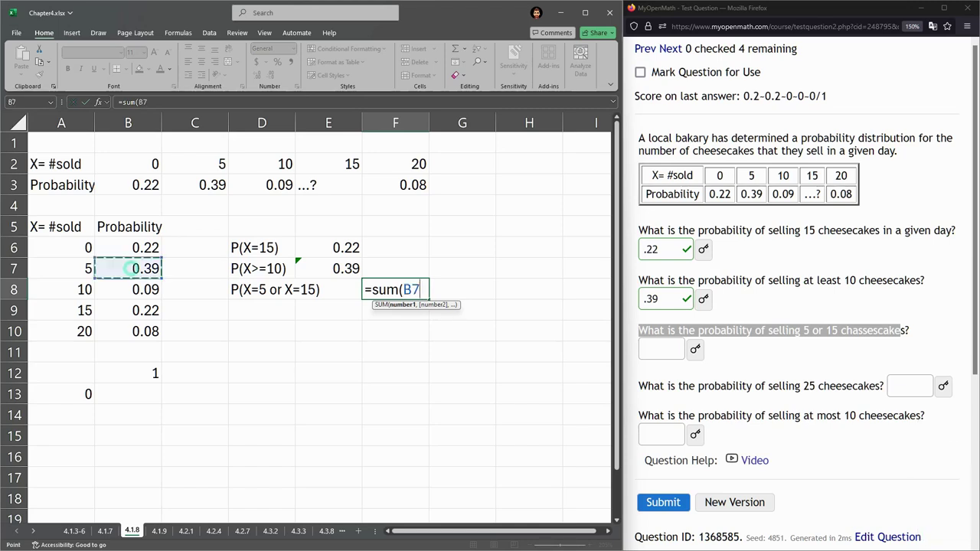
drag(129, 268, 141, 313)
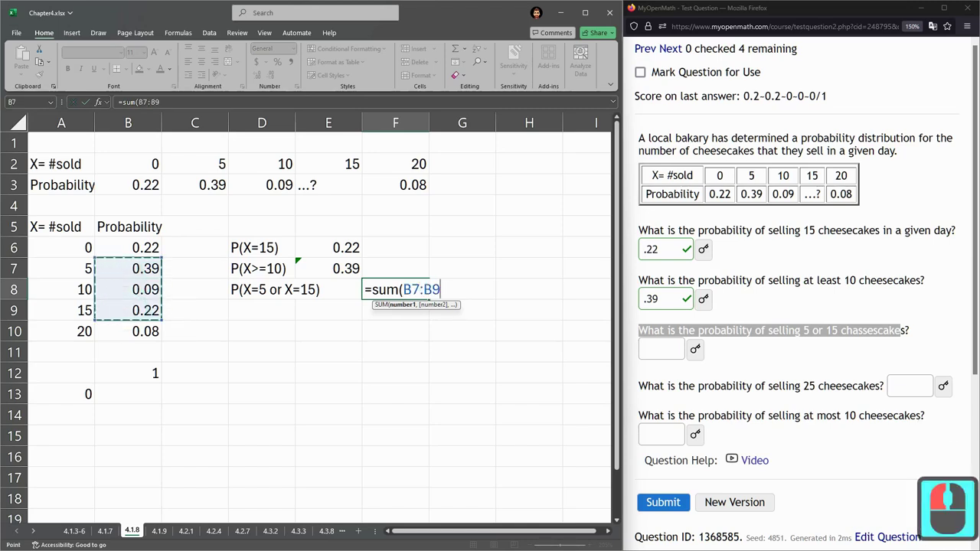
click(123, 268)
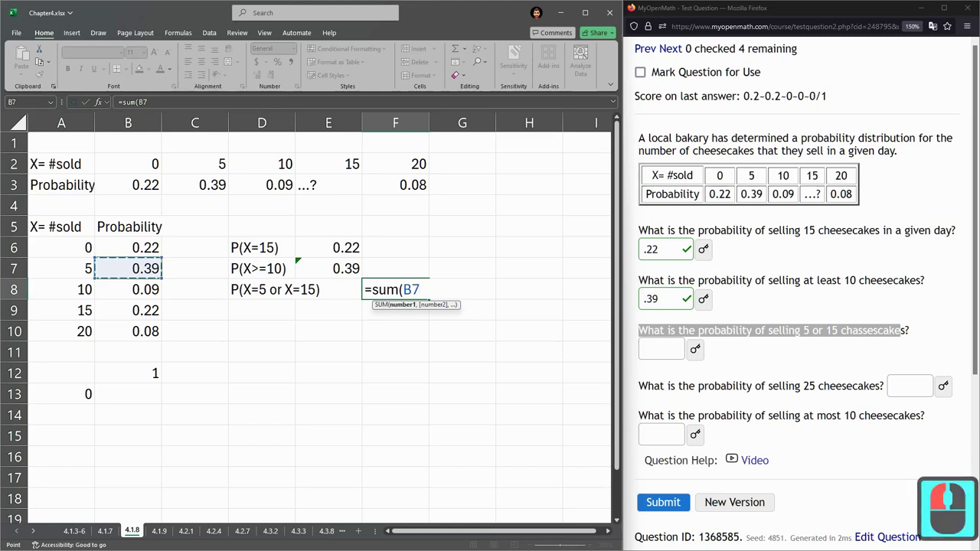
click(123, 267)
ctrl+click(129, 310)
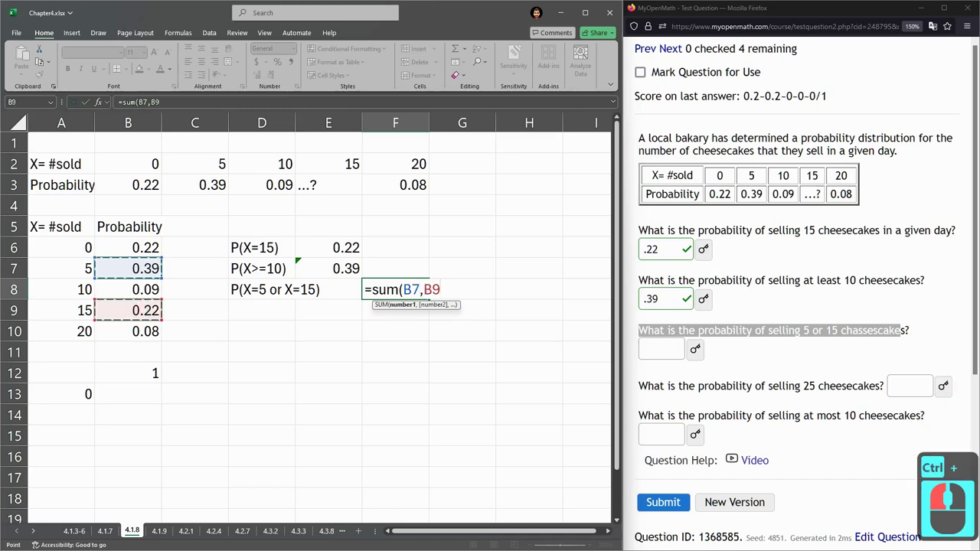
click(128, 267)
click(127, 268)
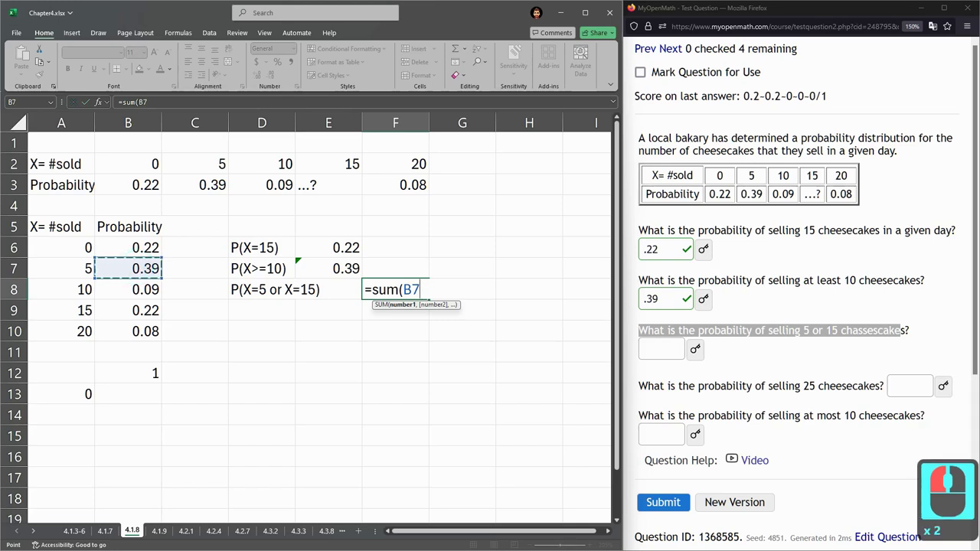
ctrl+click(128, 310)
ctrl+click(128, 331)
ctrl+click(130, 350)
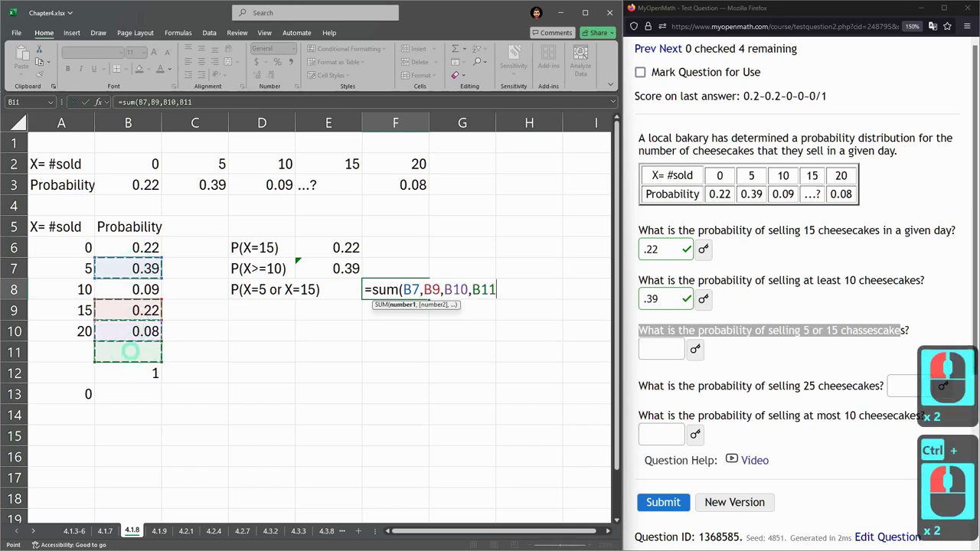
ctrl+click(262, 351)
ctrl+click(345, 374)
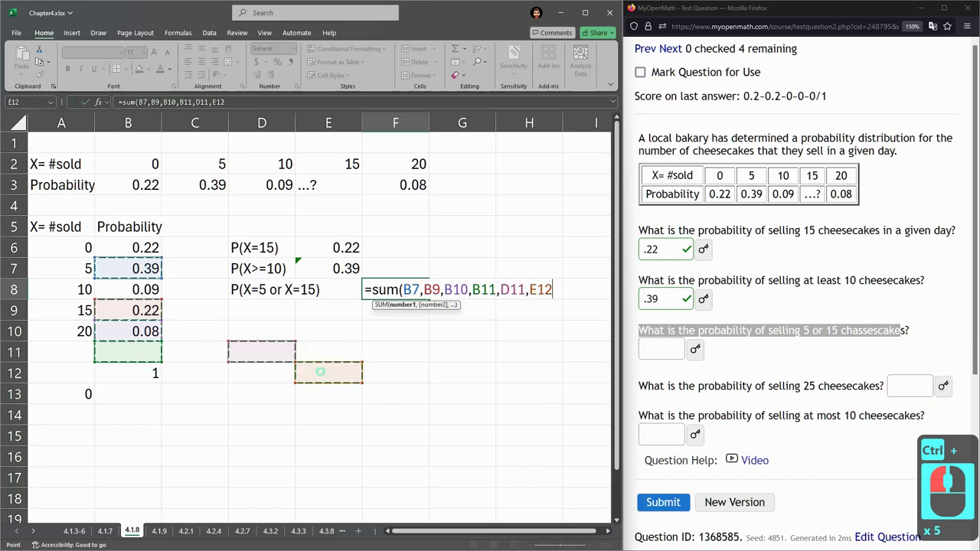
ctrl+click(320, 372)
ctrl+click(318, 372)
ctrl+click(311, 372)
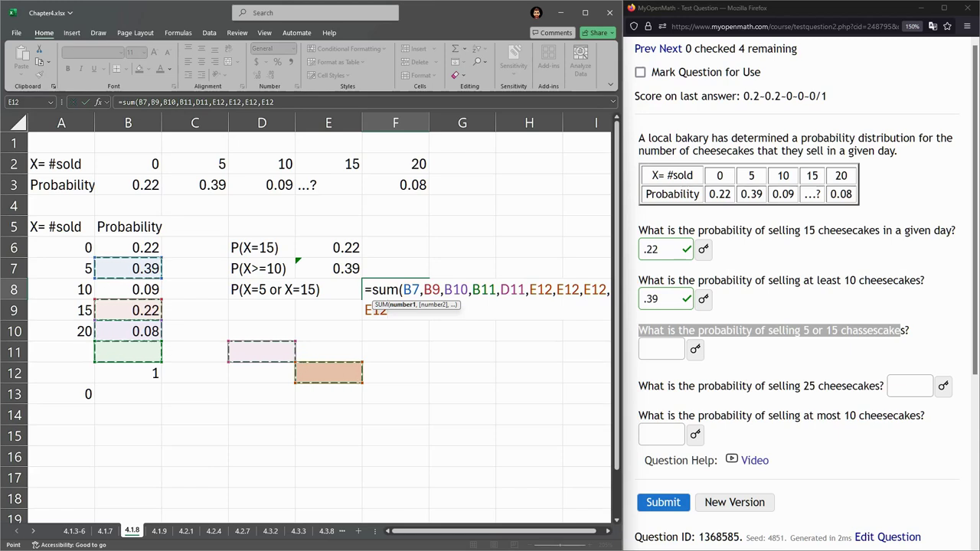
click(127, 268)
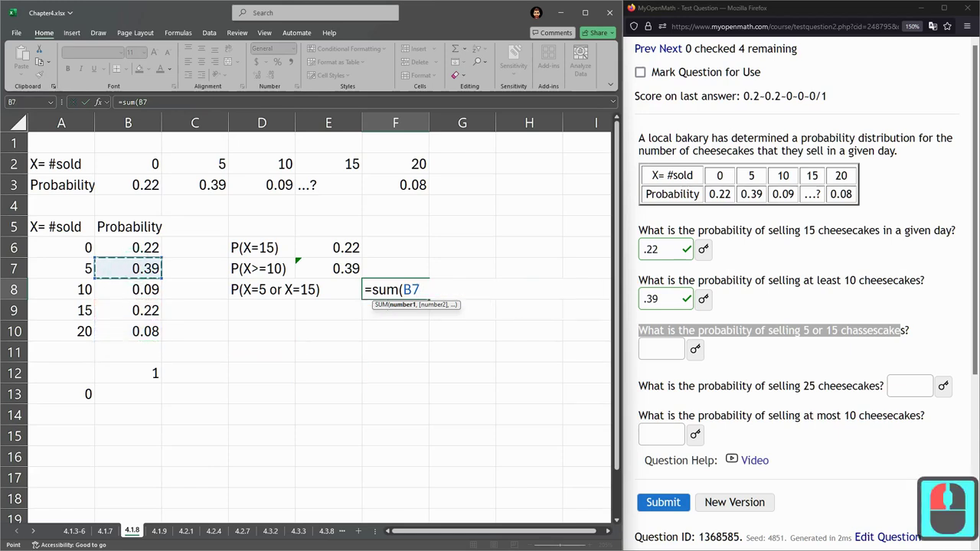
Complete the SUM formula in F8 with the separate cells B9 and B7 as its arguments
click(128, 310)
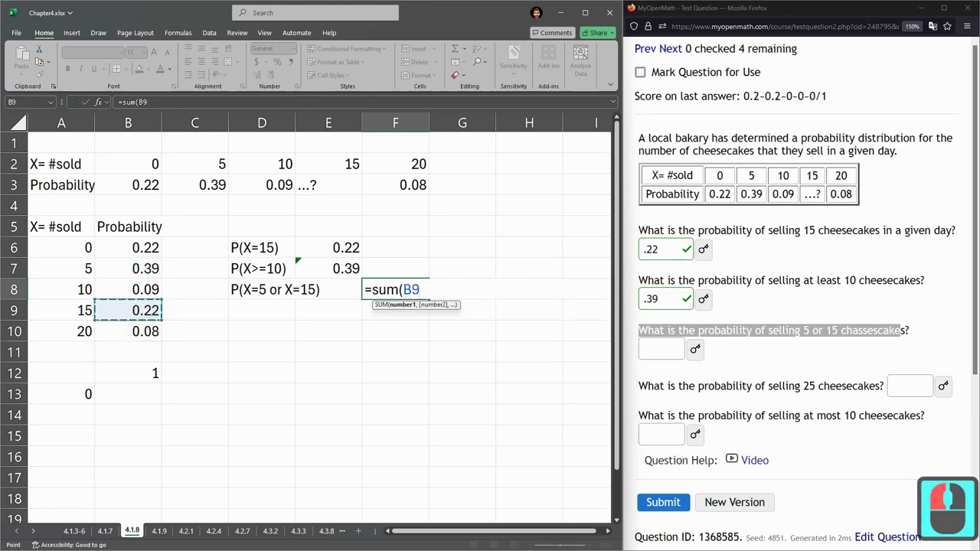
ctrl+click(145, 268)
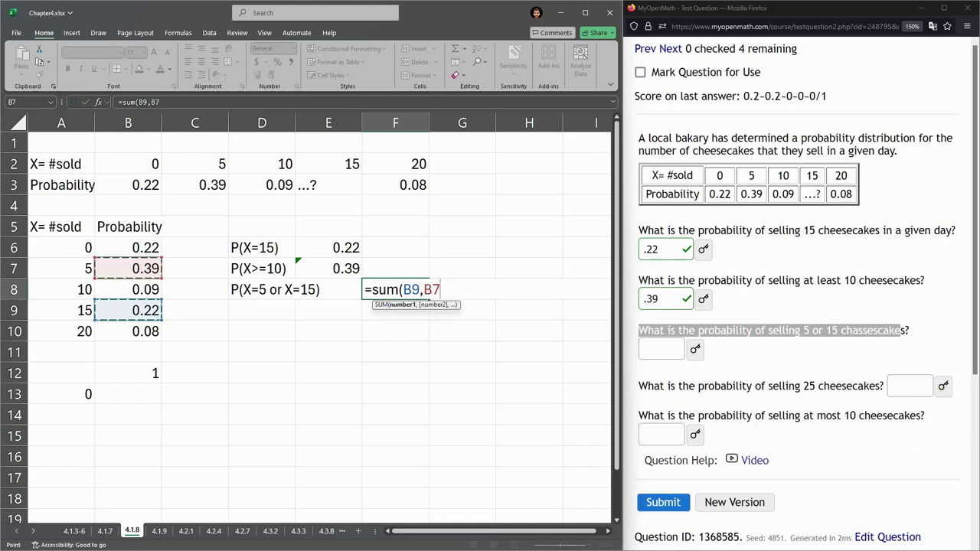
text())
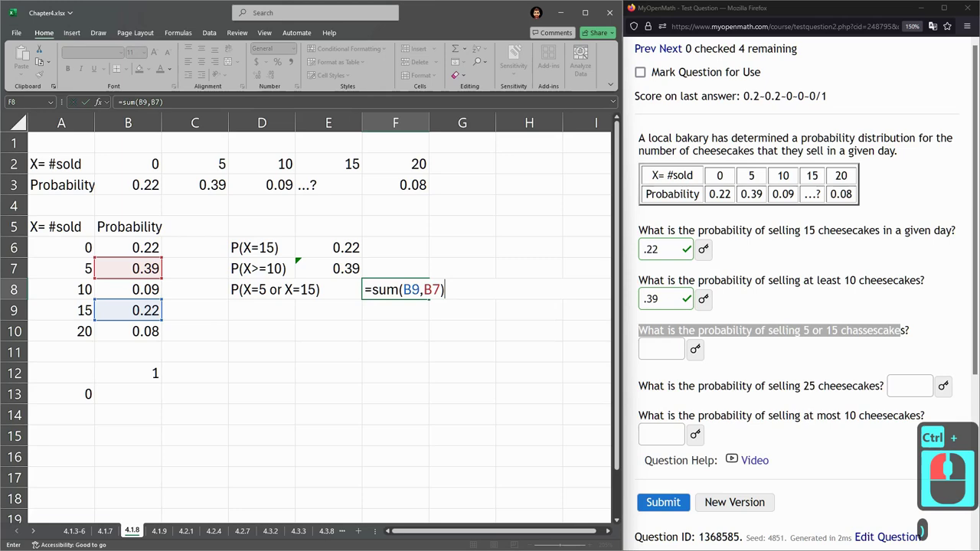
key(Return)
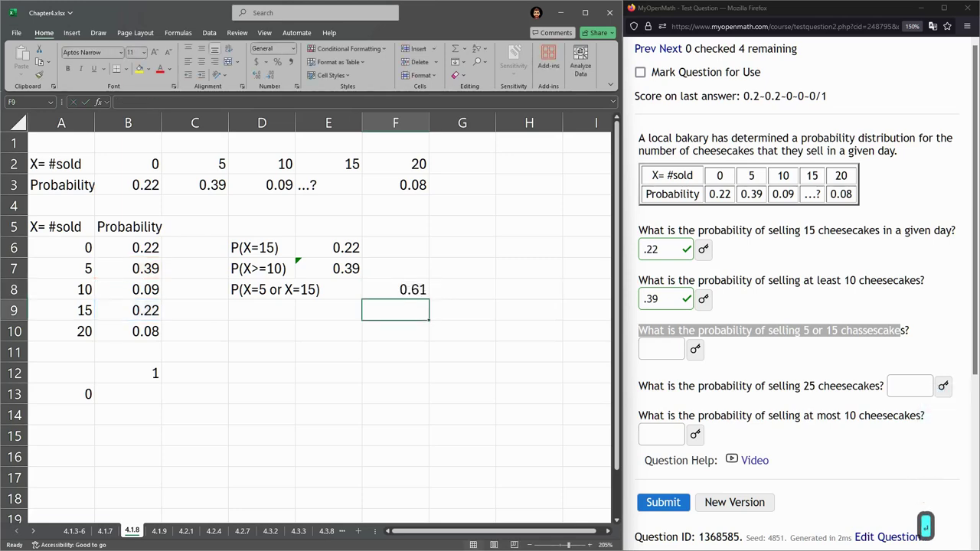
Answer the MyOpenMath question about selling 5 or 15 cheesecakes with .61 and submit it
click(130, 268)
click(121, 314)
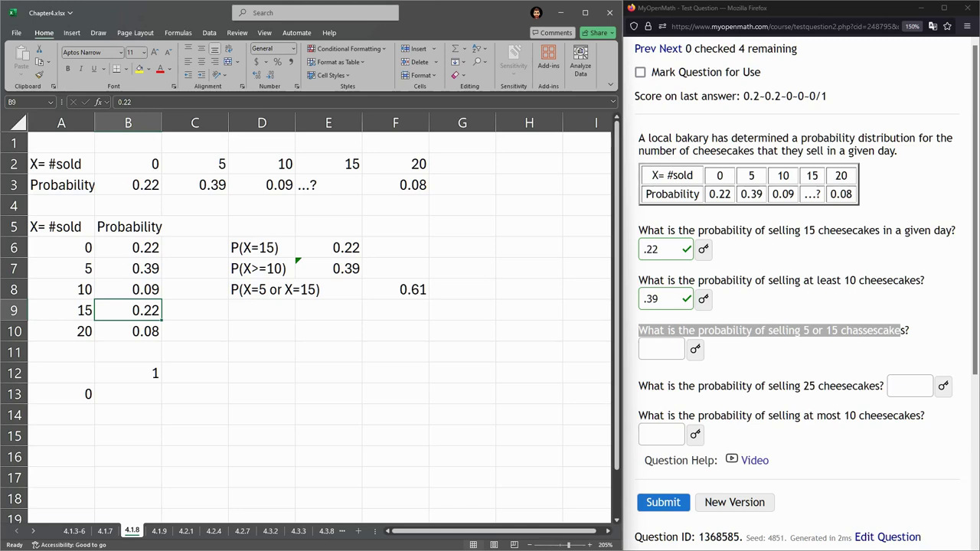
click(661, 349)
text(.)
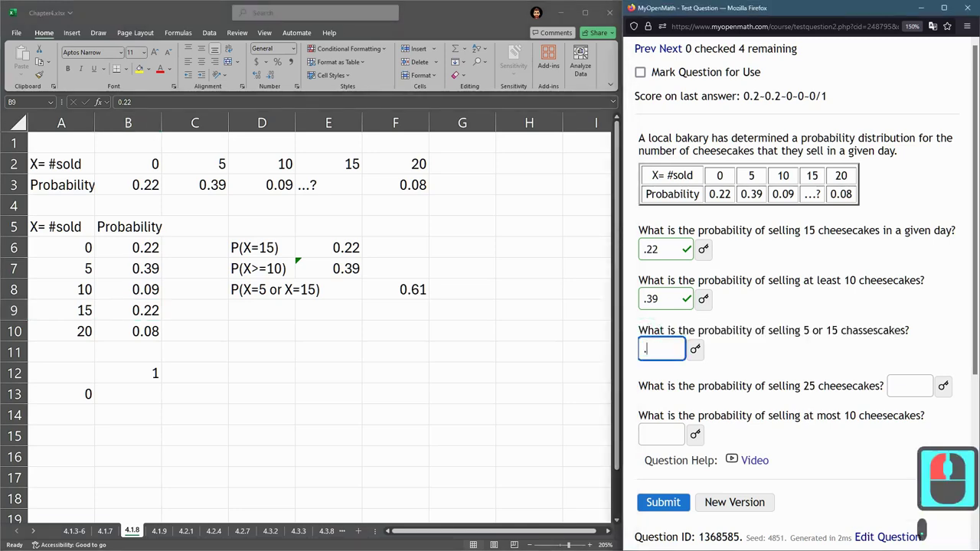
text(61)
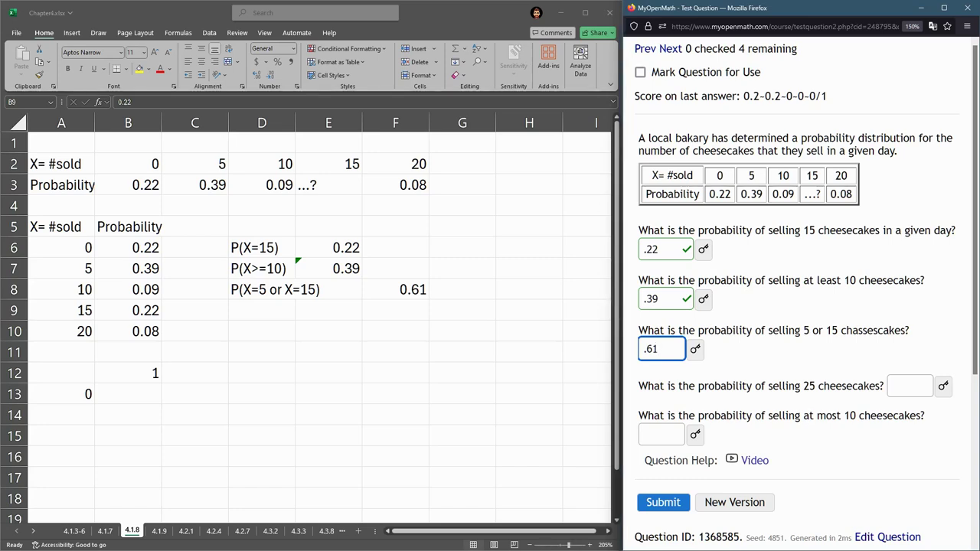
click(284, 290)
click(285, 289)
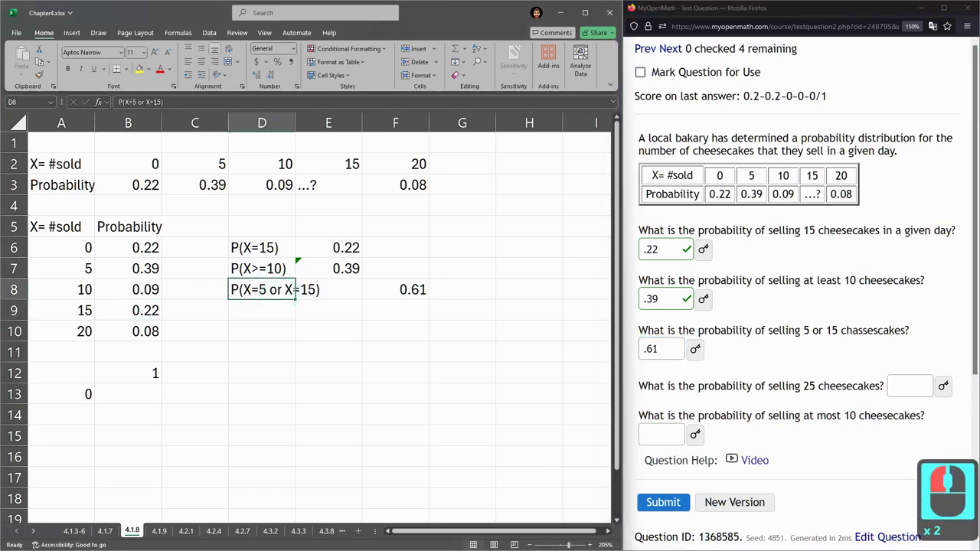
click(663, 502)
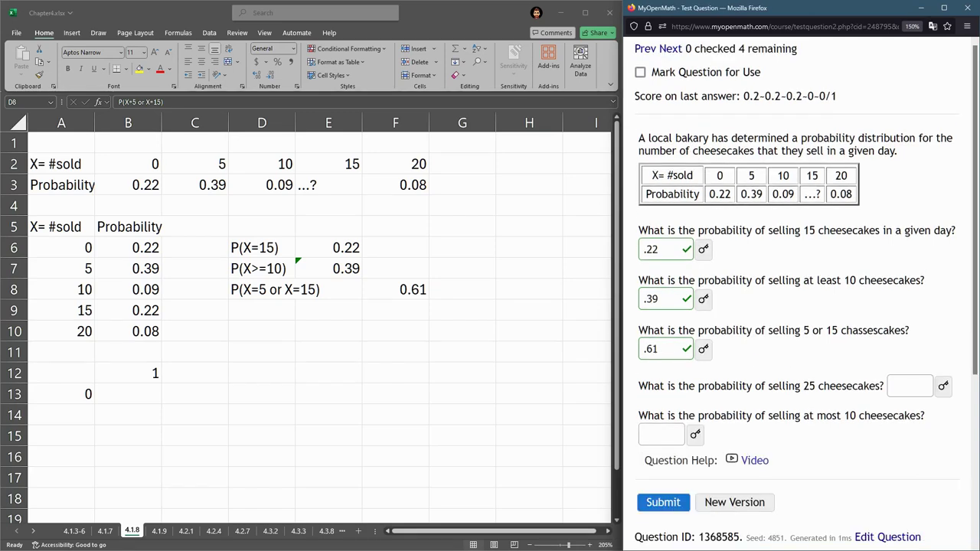
Label D9 as P(X=25) for the question about selling 25 cheesecakes
drag(636, 386, 882, 386)
click(261, 310)
click(261, 310)
text(P)
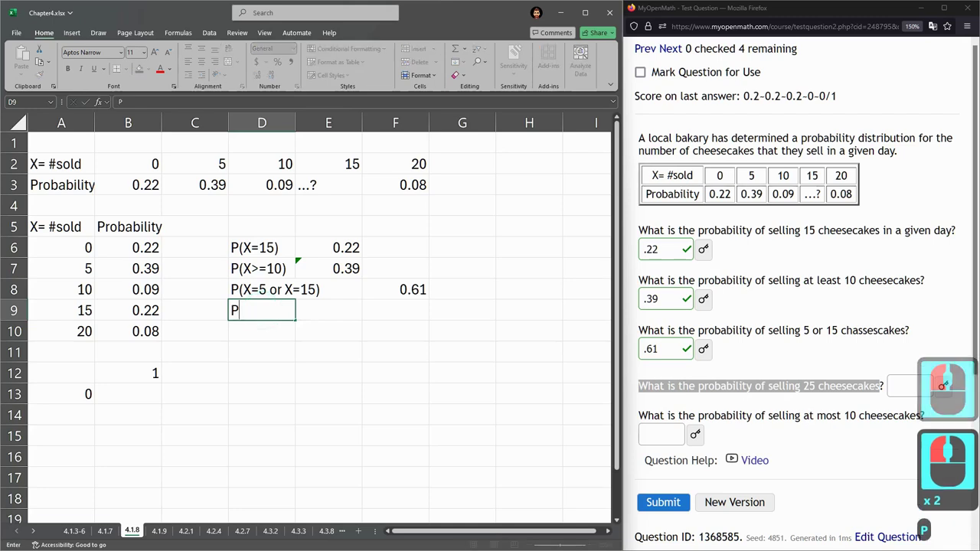
text((X=25))
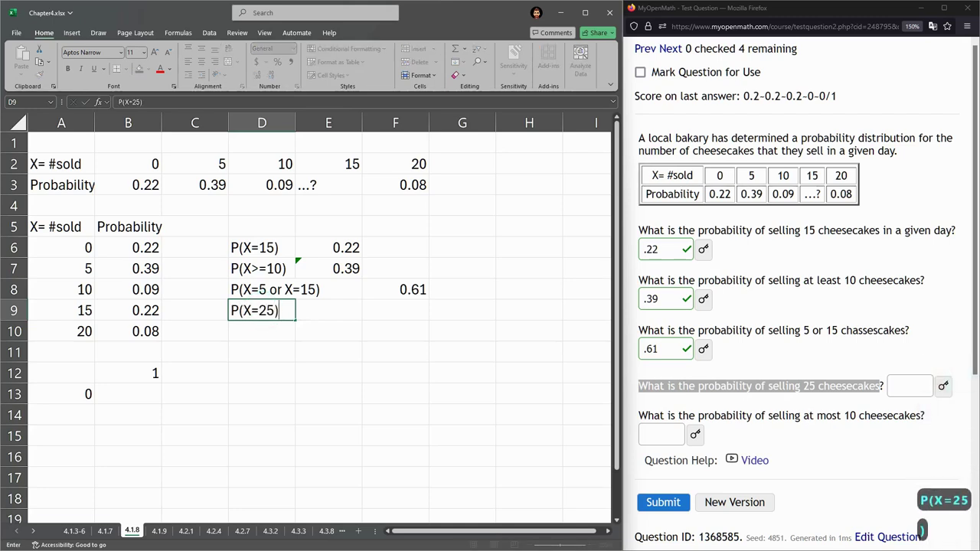
key(Tab)
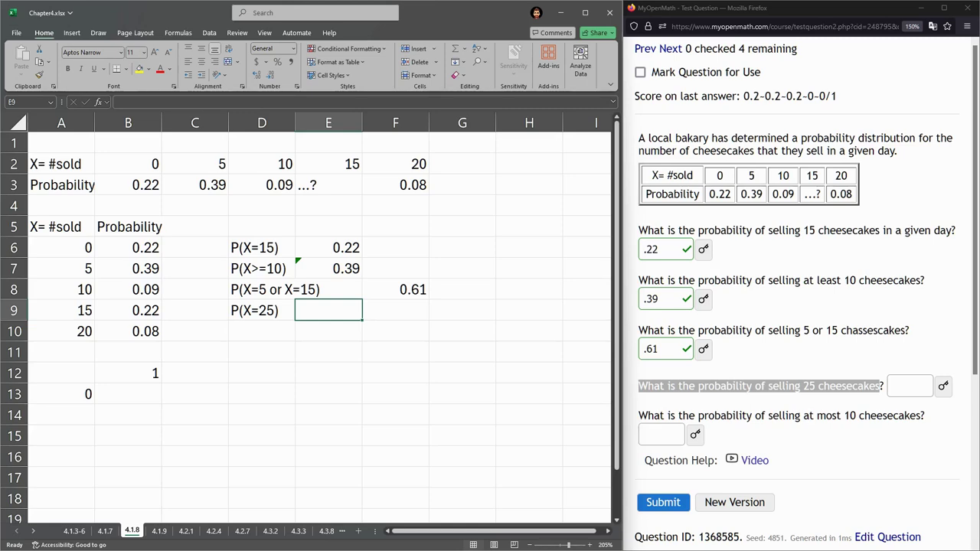
Extend the vertical distribution table in row 11 with 25 sold and a probability of 0
click(61, 352)
drag(61, 352, 128, 352)
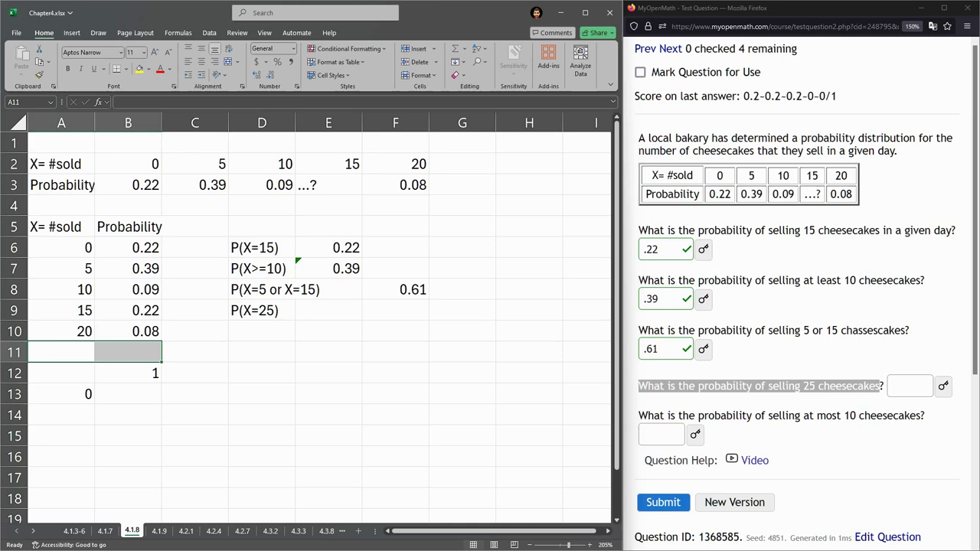
click(68, 351)
text(25)
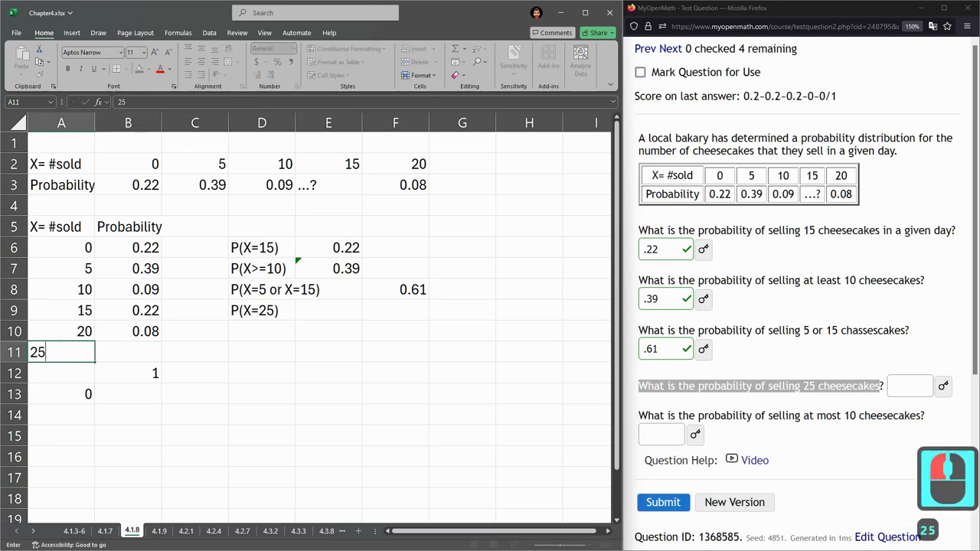
key(Right)
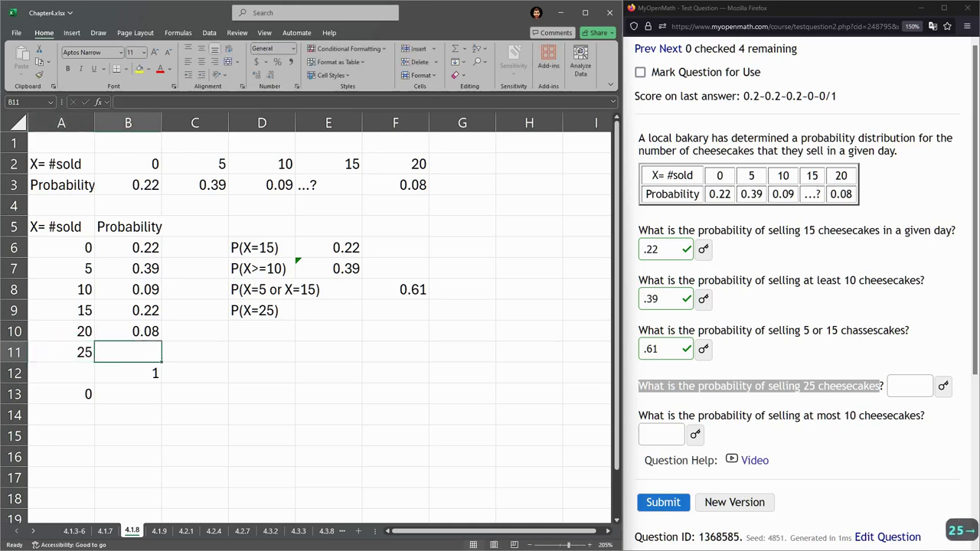
text(0)
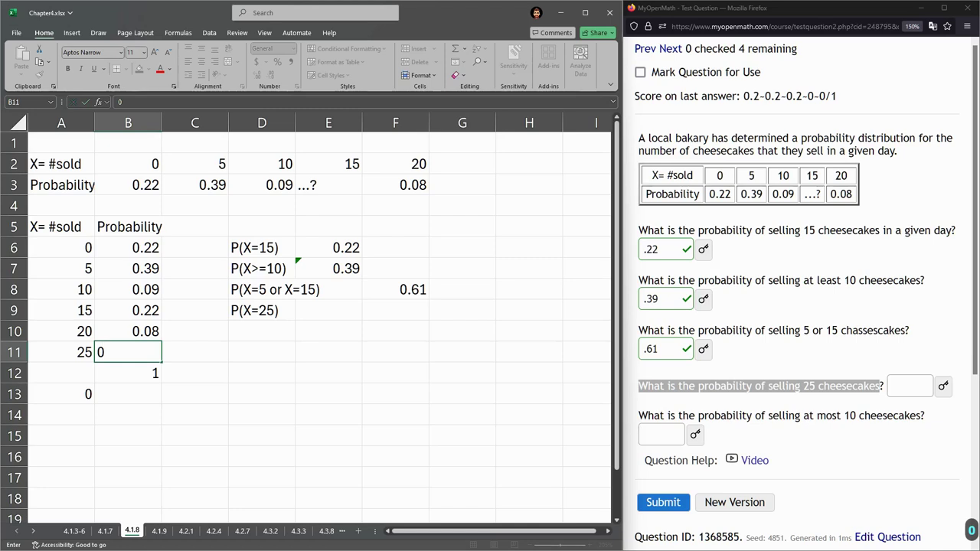
key(Return)
click(128, 352)
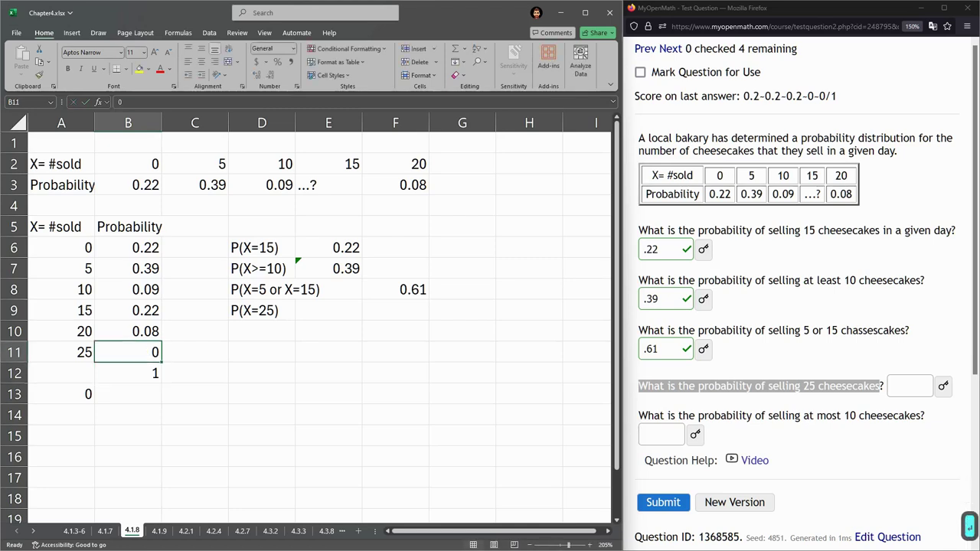
Answer the MyOpenMath question about selling 25 cheesecakes with 0 and submit it
click(909, 385)
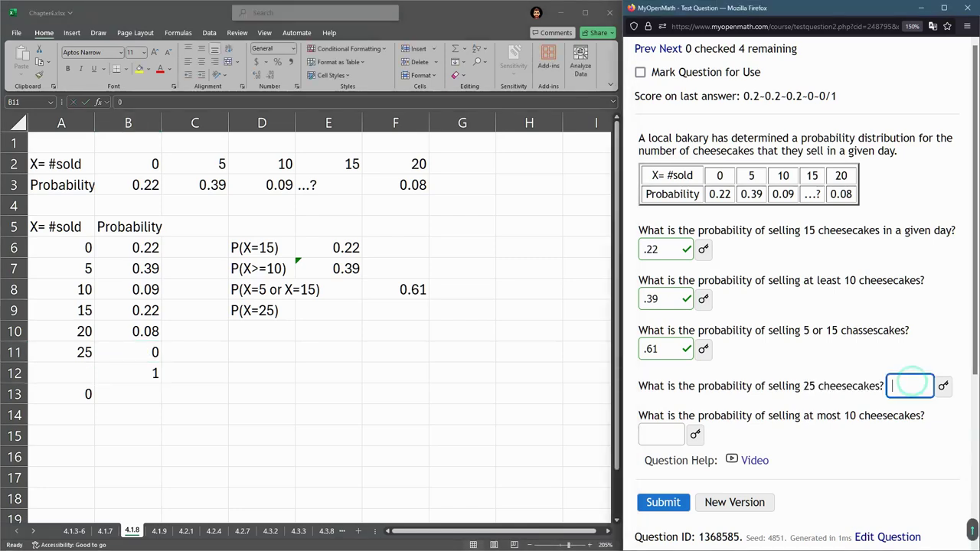
text(0)
click(798, 388)
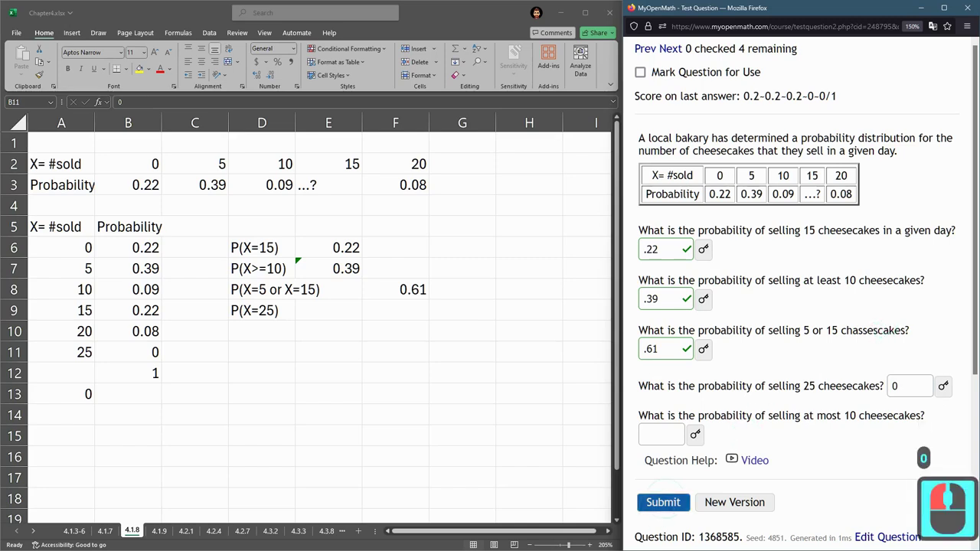
click(662, 502)
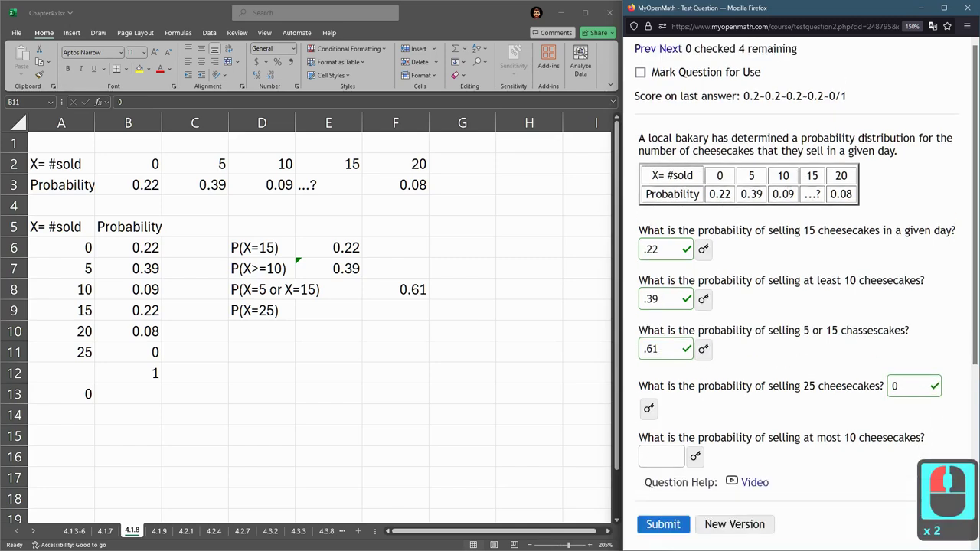
Label D10 as P(X<=10) for the question about selling at most 10 cheesecakes
scroll(796, 306, down, 2)
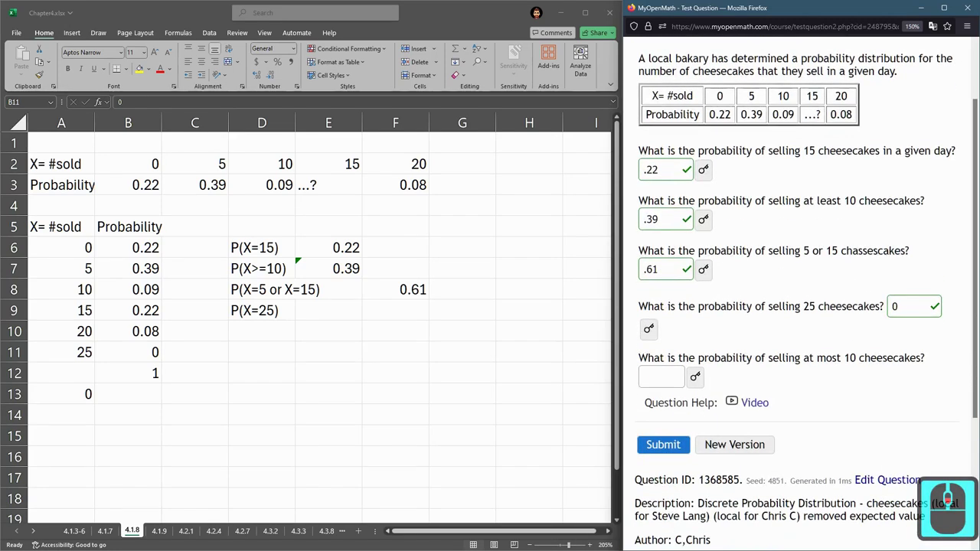
drag(638, 358, 924, 358)
click(273, 329)
click(274, 331)
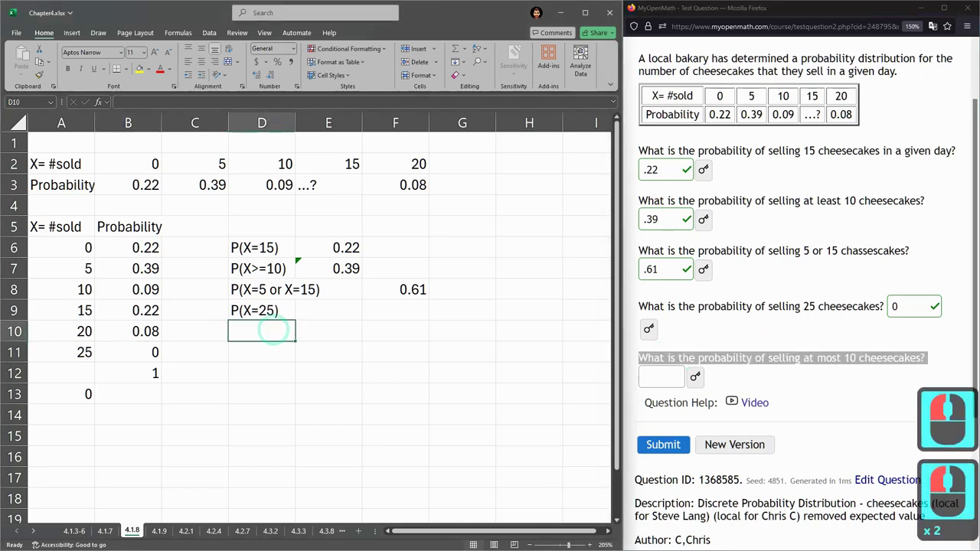
text(P(X)
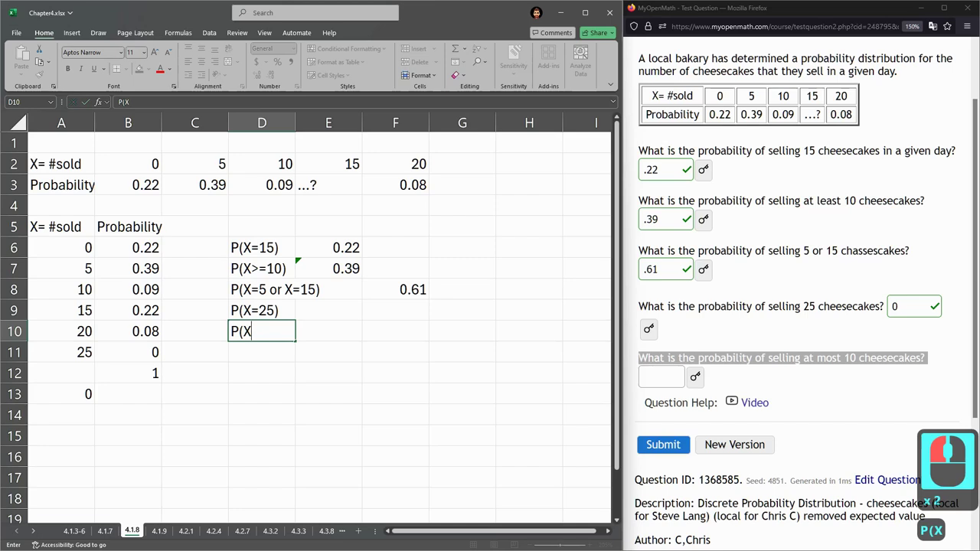
text(<=10))
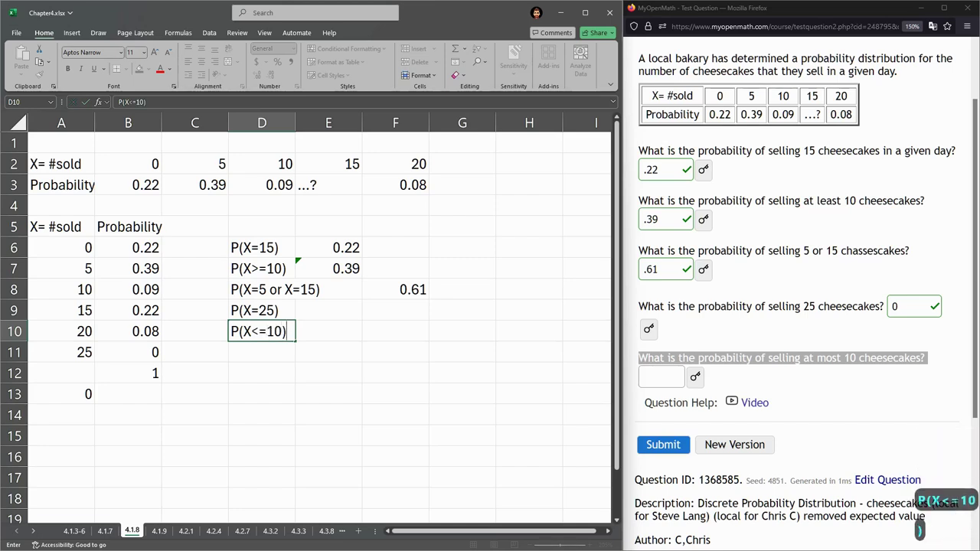
double_click(285, 332)
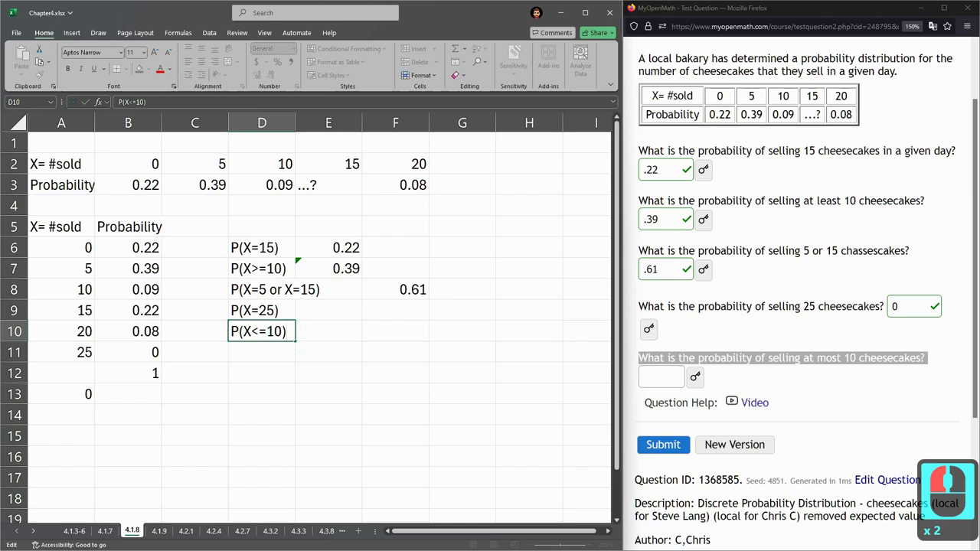
key(Return)
key(Up)
key(Right)
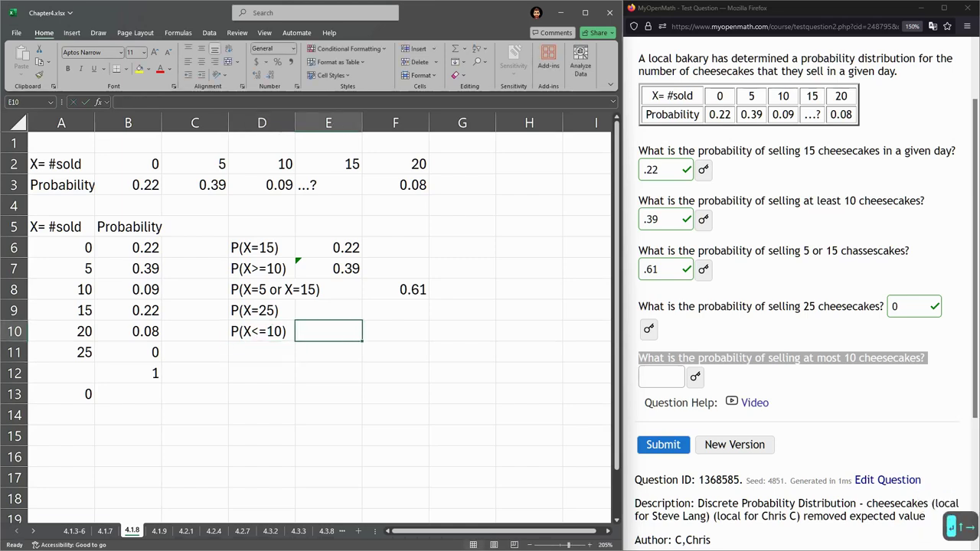
Calculate P(X<=10) in E10 by summing the probabilities in B6:B8
click(731, 357)
click(330, 330)
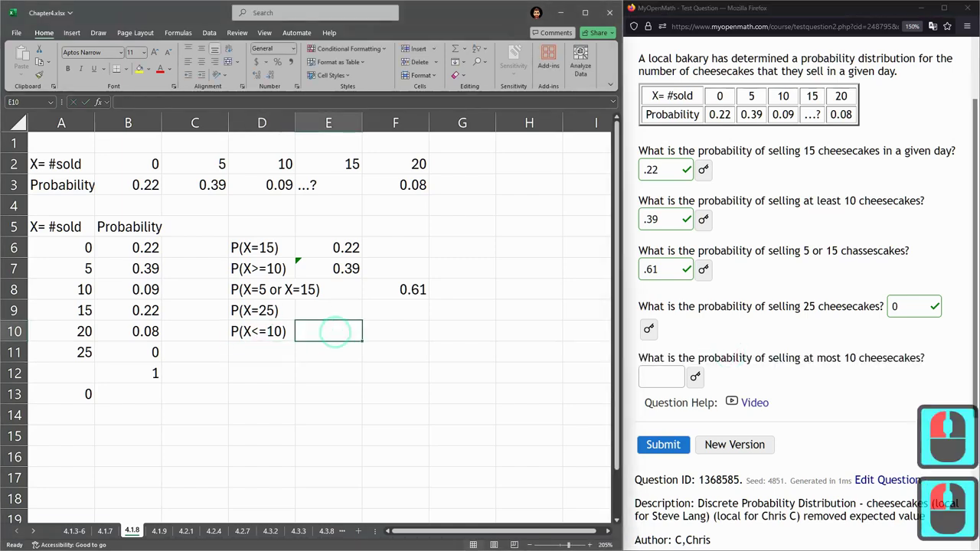
text(=sum()
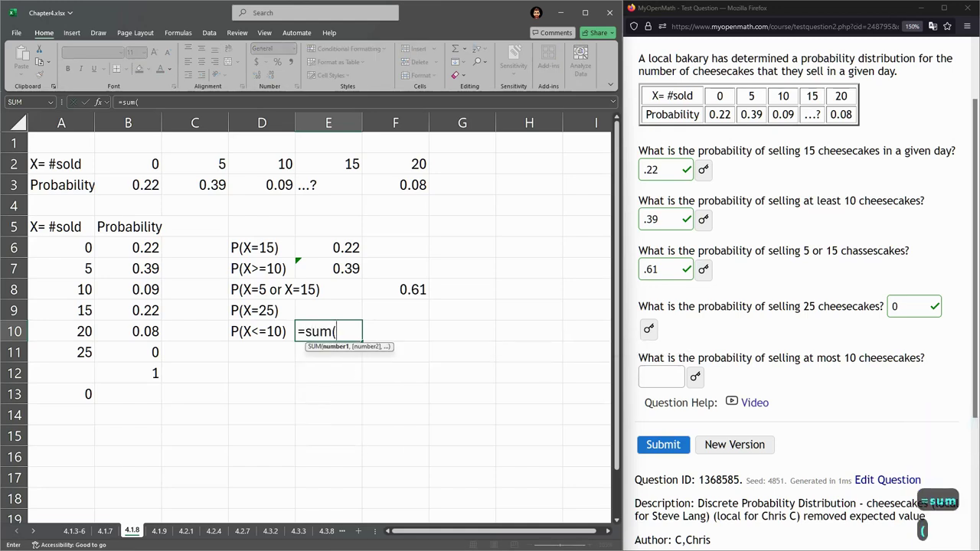
click(128, 289)
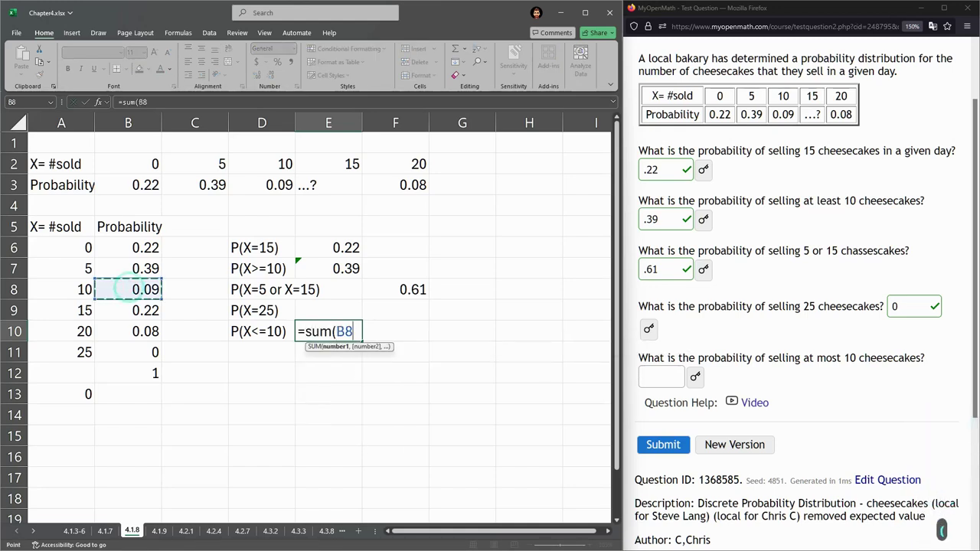
mouse_move(128, 289)
mouse_down()
mouse_move(127, 247)
mouse_move(128, 289)
mouse_up()
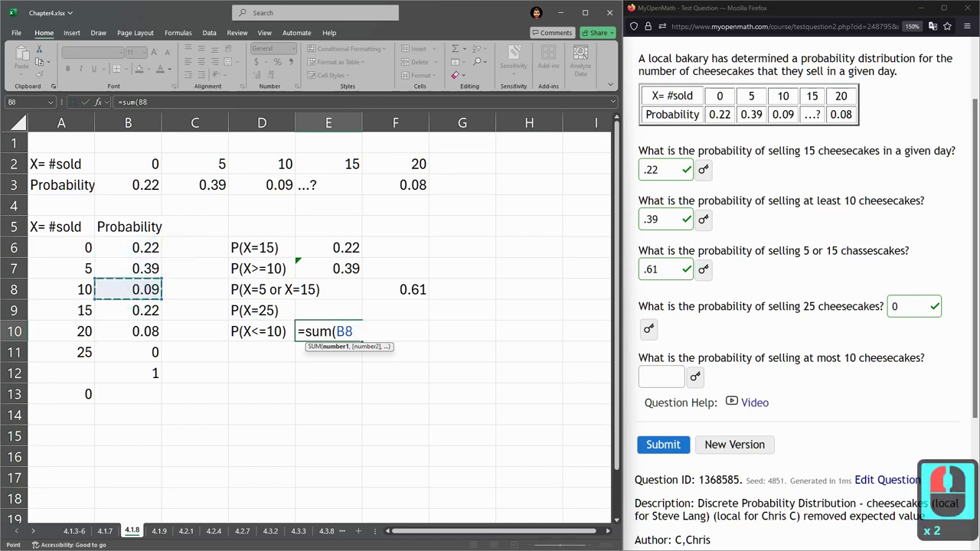
click(128, 289)
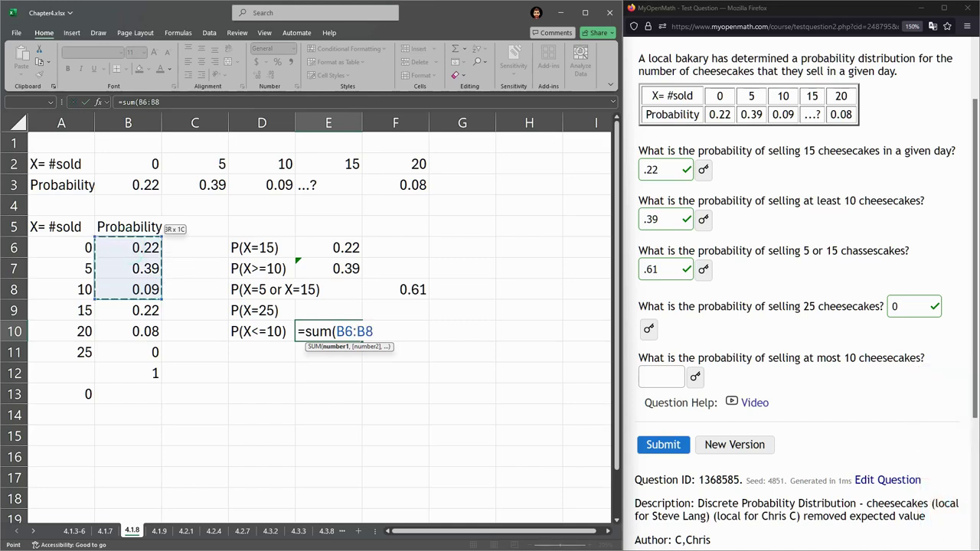
key(Return)
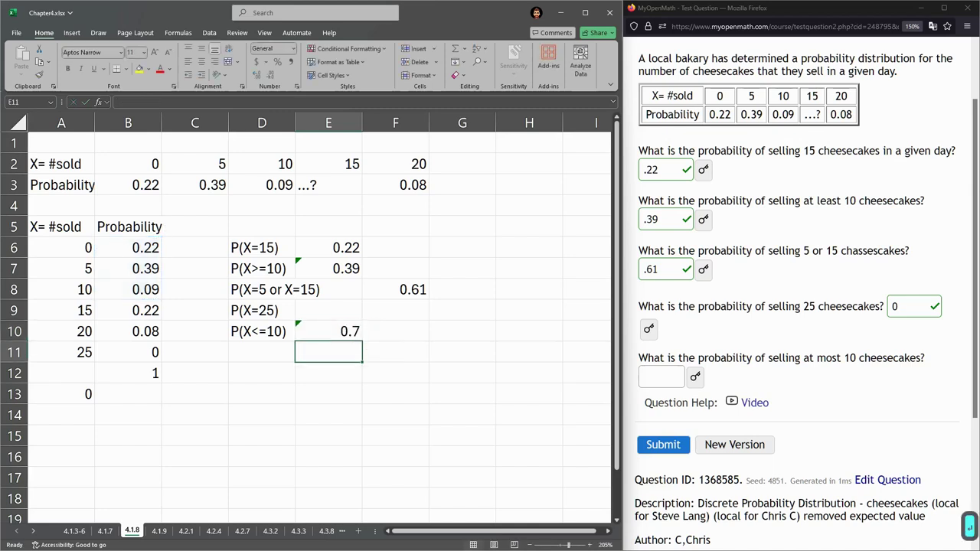
Answer the MyOpenMath question about selling at most 10 cheesecakes with .7, submit it and check the score
click(328, 331)
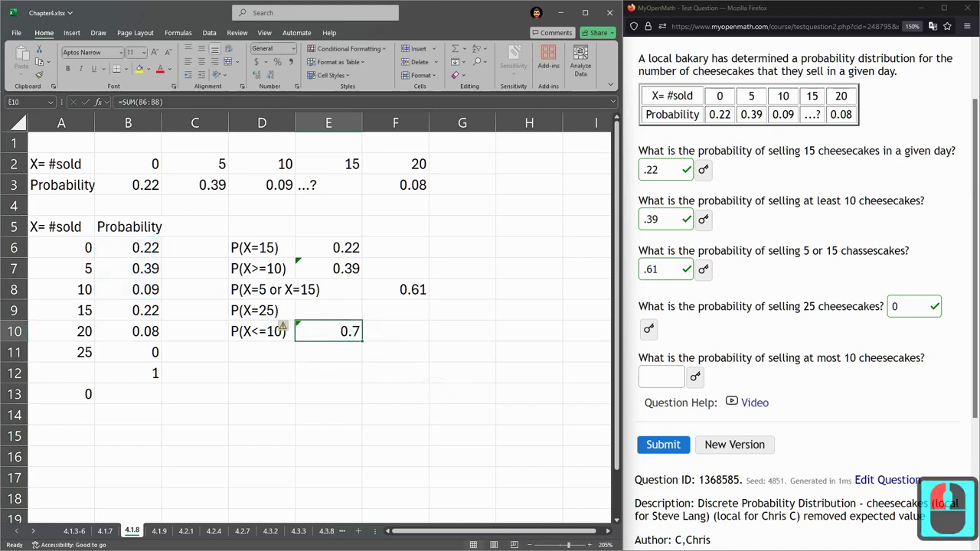
click(661, 376)
text(.)
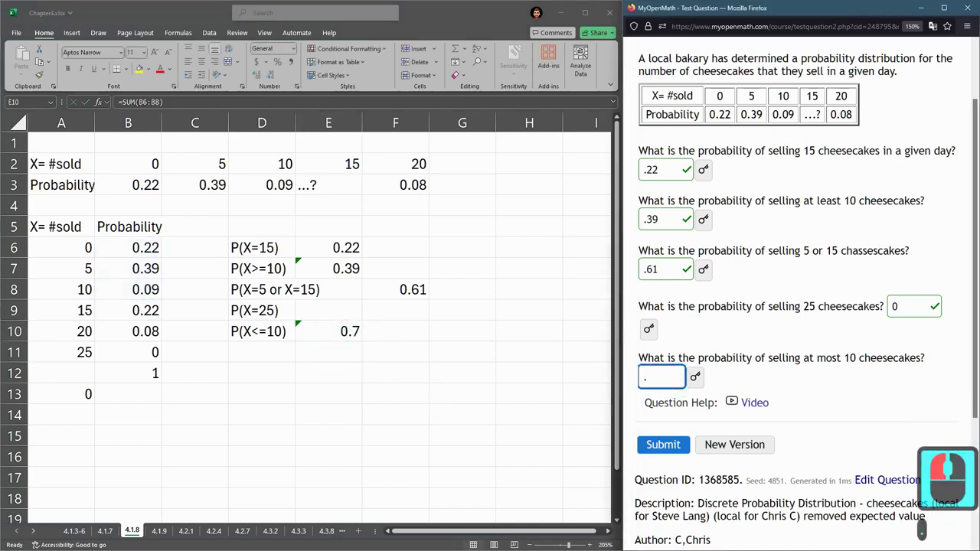
text(78)
key(BackSpace)
click(663, 445)
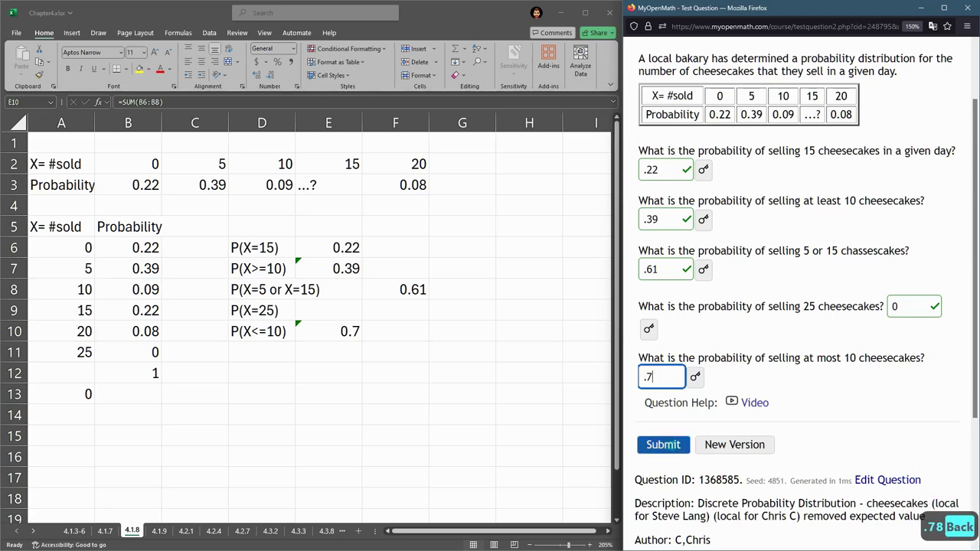
scroll(663, 445, down, 3)
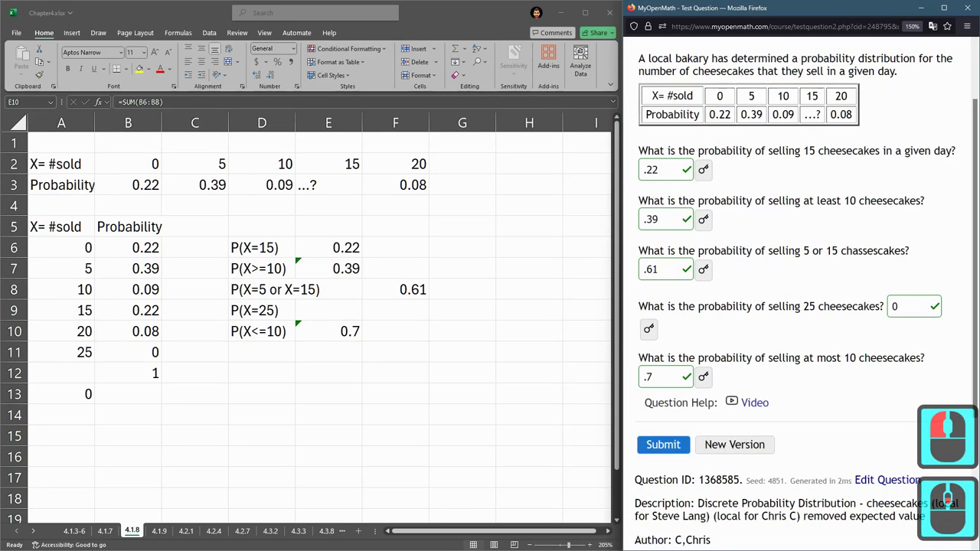
scroll(799, 291, up, 2)
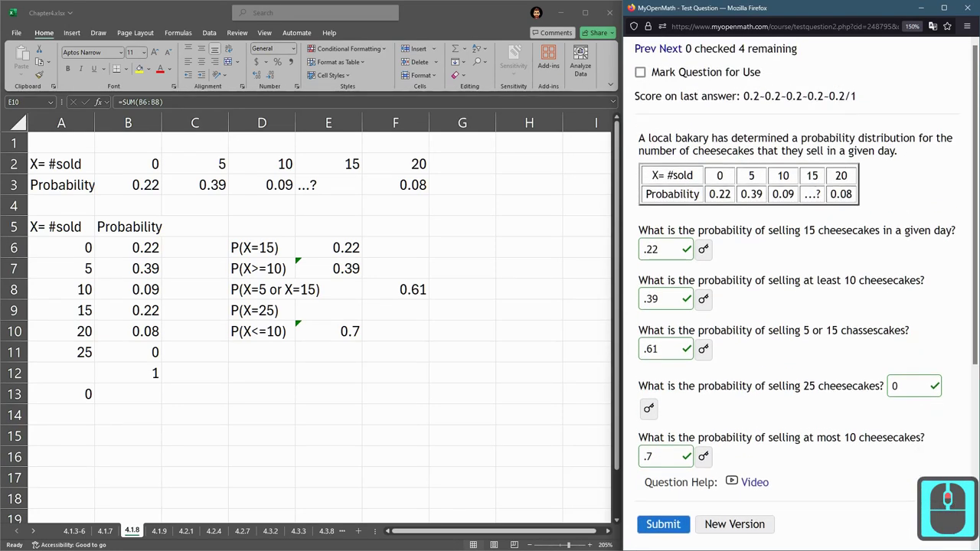